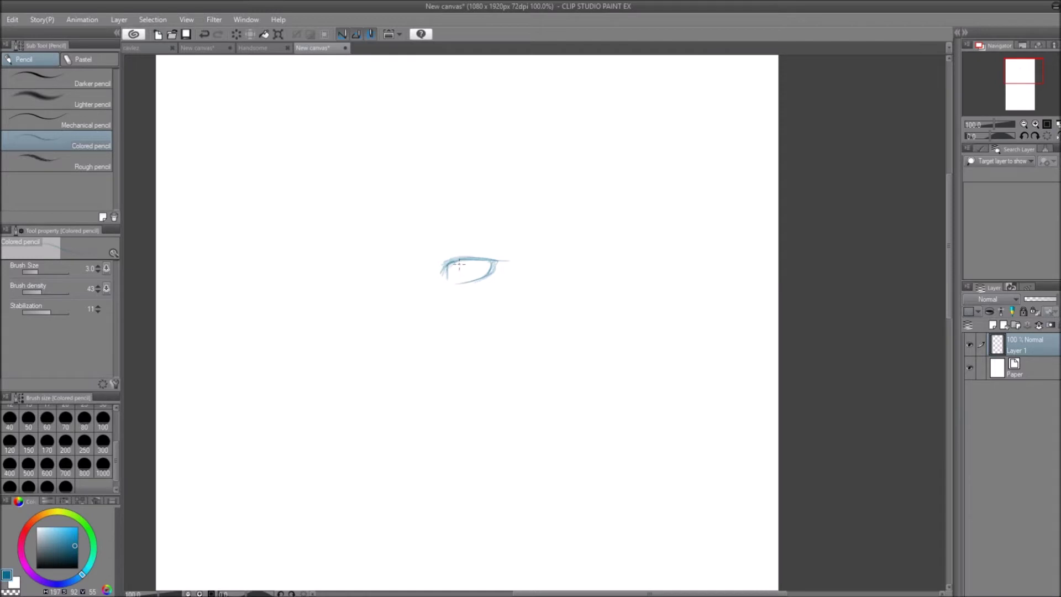
# Step: Draw the iris inside the sketched right-hand eye and an arched eyebrow above it
pyautogui.moveTo(458, 261)
pyautogui.mouseDown()
pyautogui.moveTo(470, 279)
pyautogui.moveTo(480, 260)
pyautogui.moveTo(460, 273)
pyautogui.moveTo(491, 257)
pyautogui.moveTo(465, 278)
pyautogui.mouseUp()
pyautogui.moveTo(423, 243); pyautogui.dragTo(499, 235)
# Step: Sketch the tilted left-hand eye with its upper lid, iris, outer corner, lower lid and eyelid crease
pyautogui.moveTo(363, 289); pyautogui.dragTo(384, 298)
pyautogui.moveTo(361, 290); pyautogui.dragTo(341, 308)
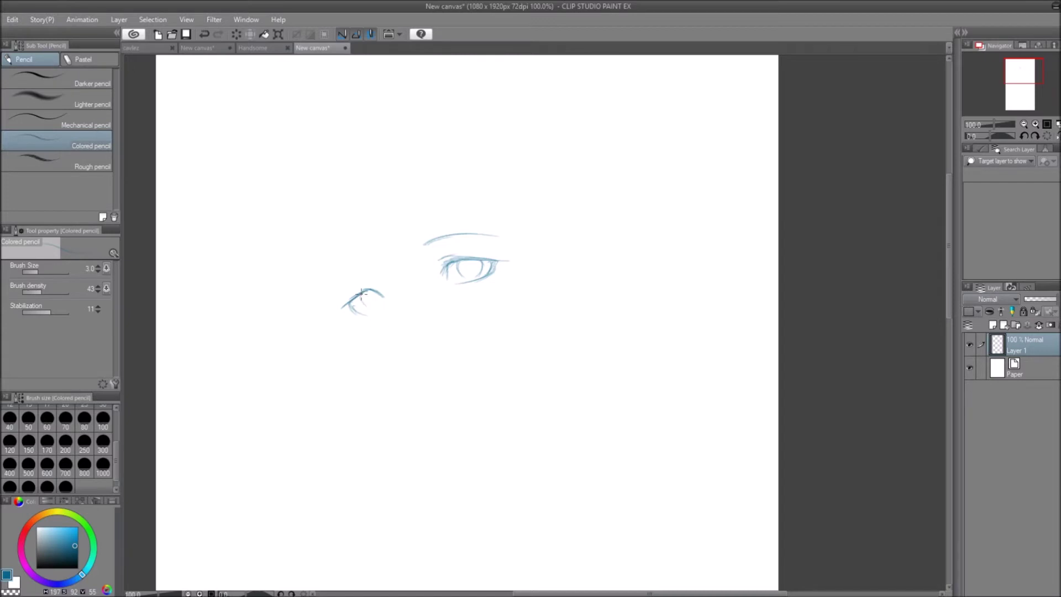
pyautogui.moveTo(366, 294); pyautogui.dragTo(360, 306)
pyautogui.moveTo(382, 295); pyautogui.dragTo(380, 308)
pyautogui.moveTo(358, 315); pyautogui.dragTo(372, 312)
pyautogui.moveTo(367, 288)
pyautogui.mouseDown()
pyautogui.moveTo(333, 313)
pyautogui.moveTo(379, 291)
pyautogui.moveTo(362, 285)
pyautogui.moveTo(377, 288)
pyautogui.moveTo(356, 293)
pyautogui.moveTo(378, 285)
pyautogui.mouseUp()
# Step: Draw the eyebrow over the left-hand eye, thicken both eyebrows and check the sketch in a mirrored view
pyautogui.moveTo(377, 261)
pyautogui.mouseDown()
pyautogui.moveTo(339, 281)
pyautogui.moveTo(386, 259)
pyautogui.moveTo(327, 289)
pyautogui.moveTo(431, 241)
pyautogui.moveTo(367, 261)
pyautogui.mouseUp()
pyautogui.moveTo(433, 239); pyautogui.dragTo(421, 248)
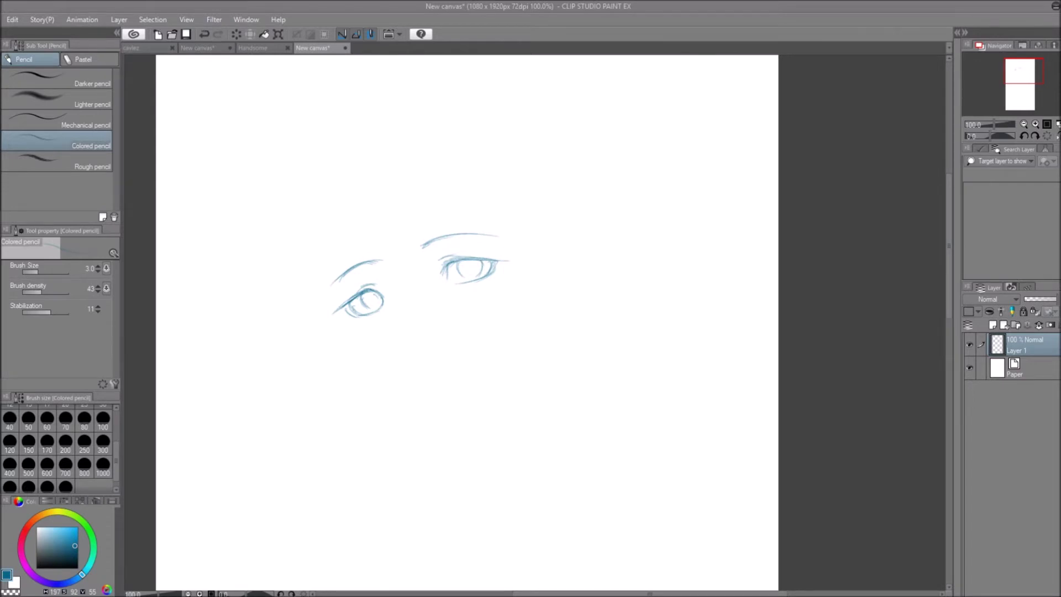
pyautogui.moveTo(358, 265)
pyautogui.mouseDown()
pyautogui.moveTo(380, 261)
pyautogui.moveTo(331, 284)
pyautogui.mouseUp()
pyautogui.moveTo(422, 247); pyautogui.dragTo(474, 236)
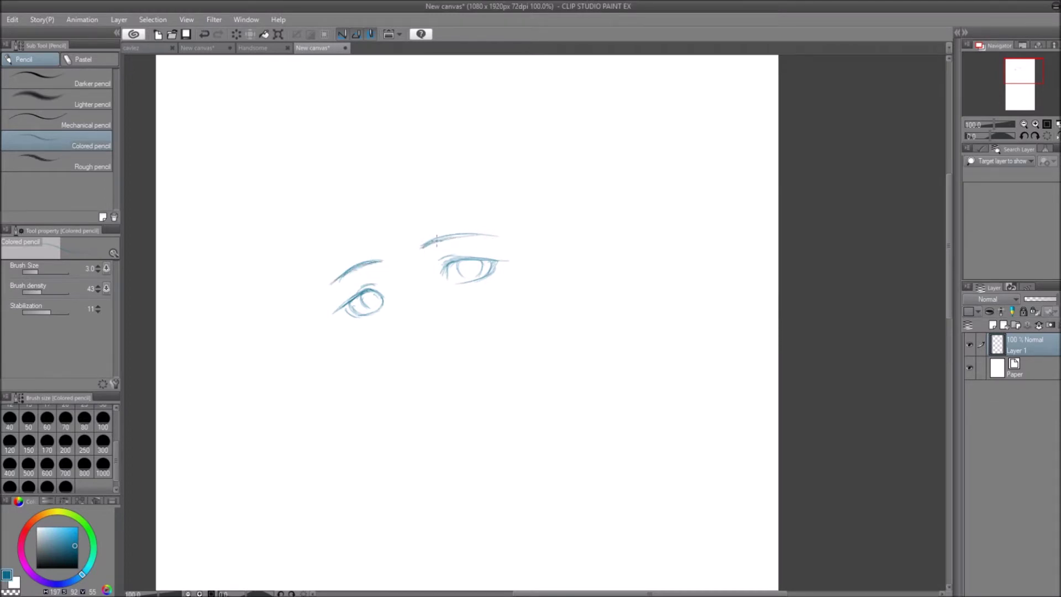
pyautogui.moveTo(366, 263); pyautogui.dragTo(327, 286)
pyautogui.moveTo(412, 252); pyautogui.dragTo(425, 243)
pyautogui.press('h')
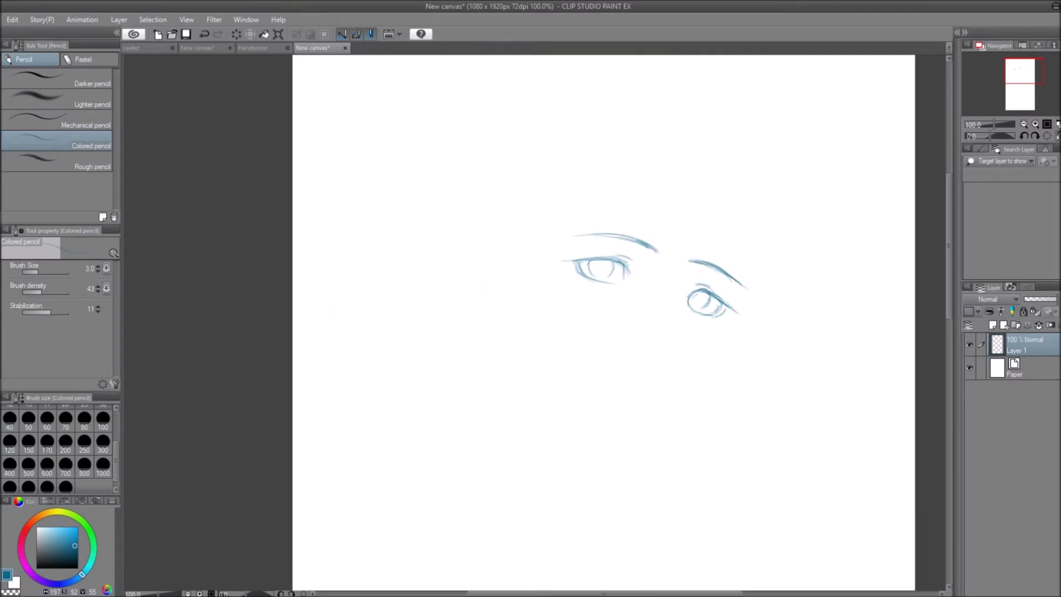
pyautogui.press('h')
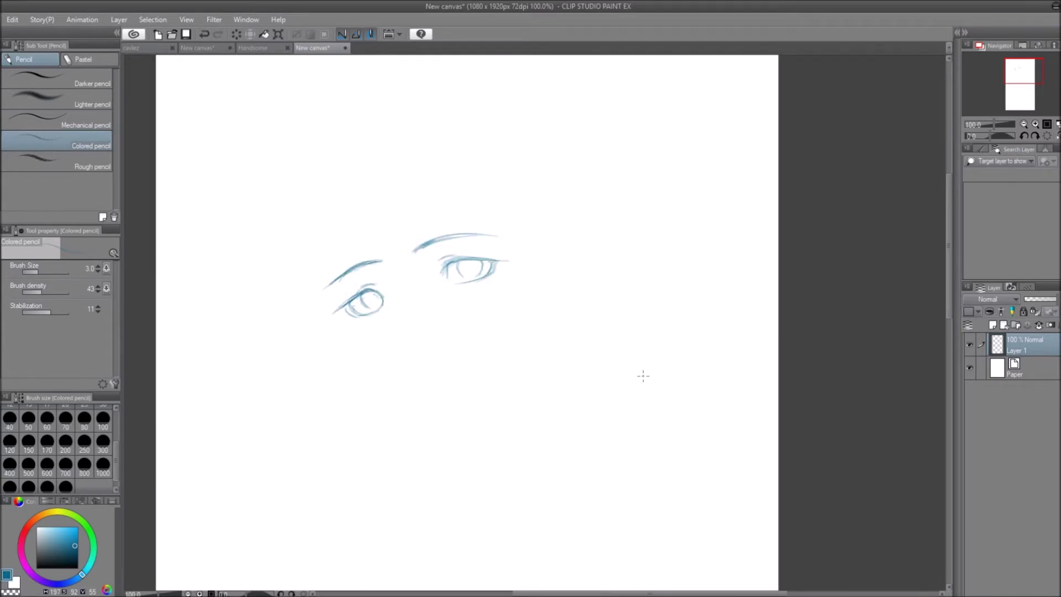
# Step: Add a new layer and sketch the left side of the face from the temple down to the chin
pyautogui.click(993, 325)
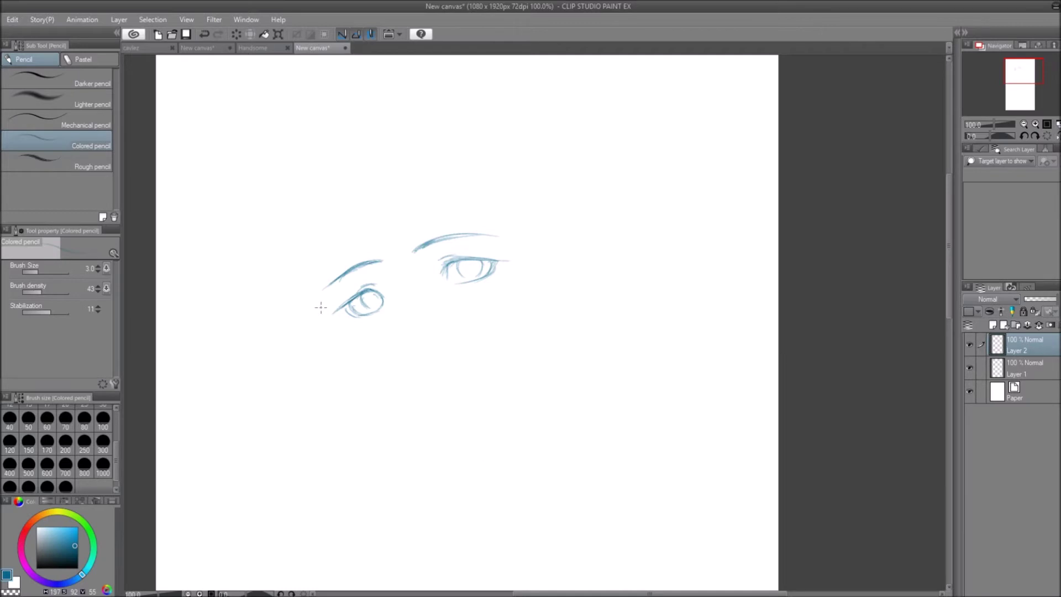
pyautogui.moveTo(316, 297)
pyautogui.mouseDown()
pyautogui.moveTo(352, 372)
pyautogui.moveTo(325, 326)
pyautogui.moveTo(402, 416)
pyautogui.moveTo(424, 427)
pyautogui.mouseUp()
pyautogui.moveTo(352, 371); pyautogui.dragTo(432, 426)
pyautogui.moveTo(309, 298); pyautogui.dragTo(362, 379)
pyautogui.moveTo(327, 323); pyautogui.dragTo(404, 407)
pyautogui.moveTo(349, 358)
pyautogui.mouseDown()
pyautogui.moveTo(391, 396)
pyautogui.moveTo(476, 438)
pyautogui.mouseUp()
pyautogui.moveTo(342, 348)
pyautogui.mouseDown()
pyautogui.moveTo(387, 396)
pyautogui.moveTo(474, 438)
pyautogui.moveTo(469, 415)
pyautogui.moveTo(490, 393)
pyautogui.mouseUp()
# Step: Sketch the right side of the jaw from the chin up to ear level and reinforce the left cheek line
pyautogui.moveTo(452, 427); pyautogui.dragTo(499, 376)
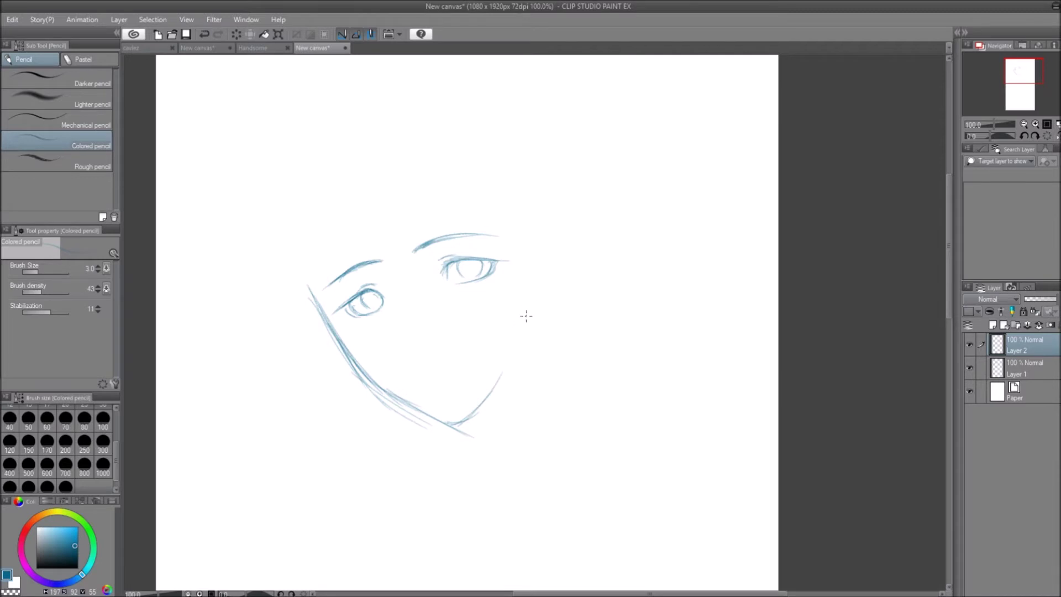
pyautogui.moveTo(526, 284); pyautogui.dragTo(513, 365)
pyautogui.moveTo(526, 299); pyautogui.dragTo(513, 370)
pyautogui.moveTo(519, 327); pyautogui.dragTo(470, 422)
pyautogui.moveTo(526, 285)
pyautogui.mouseDown()
pyautogui.moveTo(521, 321)
pyautogui.moveTo(482, 399)
pyautogui.mouseUp()
pyautogui.moveTo(521, 321); pyautogui.dragTo(472, 419)
pyautogui.moveTo(503, 375); pyautogui.dragTo(460, 421)
pyautogui.moveTo(524, 341); pyautogui.dragTo(474, 410)
pyautogui.moveTo(529, 306)
pyautogui.mouseDown()
pyautogui.moveTo(507, 362)
pyautogui.moveTo(477, 404)
pyautogui.mouseUp()
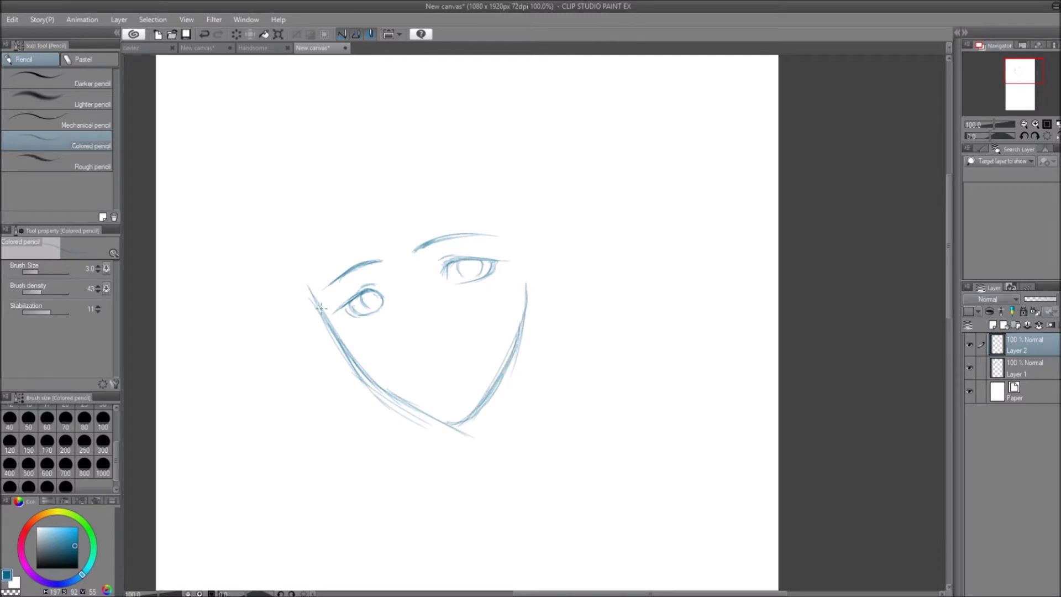
pyautogui.moveTo(312, 293); pyautogui.dragTo(358, 366)
pyautogui.moveTo(331, 317); pyautogui.dragTo(369, 379)
# Step: Erase the excess strokes along the left cheek and jaw with the Soft eraser at size 30
pyautogui.press('e')
pyautogui.click(103, 419)
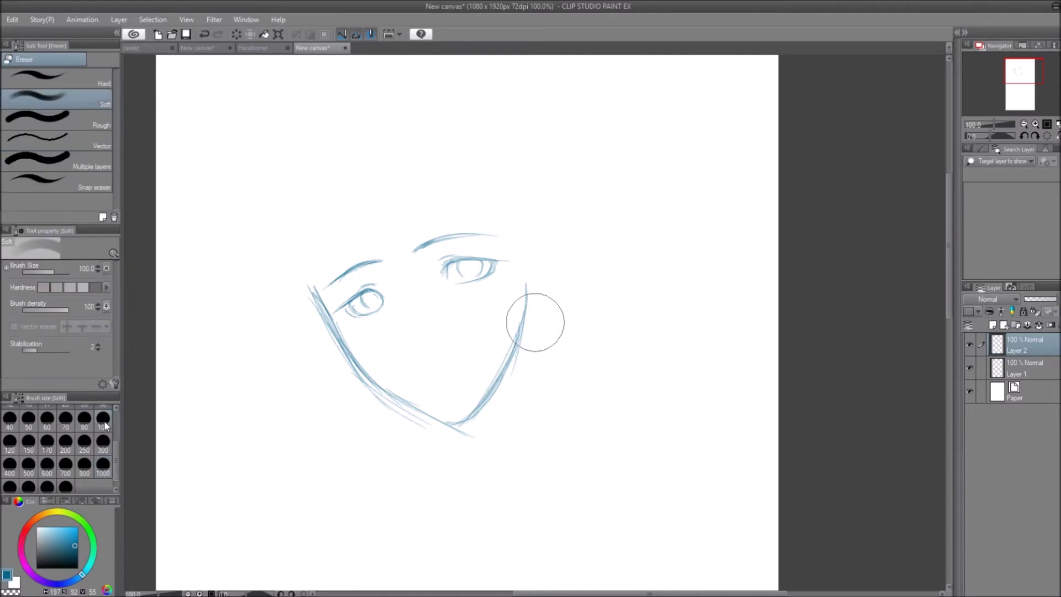
pyautogui.scroll(2, 112, 454)
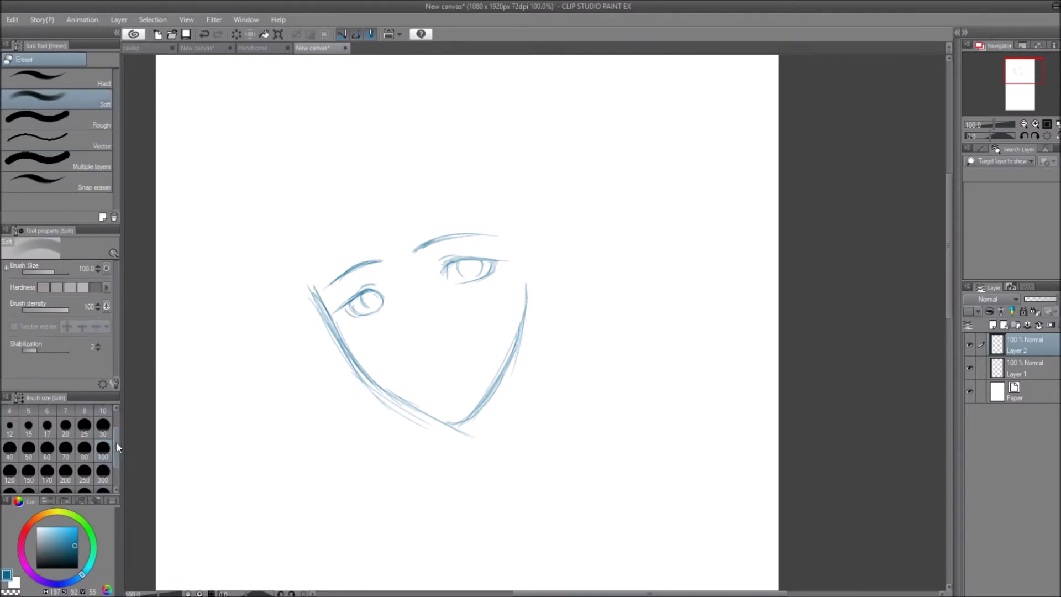
pyautogui.click(102, 430)
pyautogui.moveTo(305, 310)
pyautogui.mouseDown()
pyautogui.moveTo(398, 423)
pyautogui.moveTo(433, 433)
pyautogui.moveTo(360, 407)
pyautogui.mouseUp()
# Step: Redraw the left cheek and jaw as a cleaner line with the Colored pencil
pyautogui.press('p')
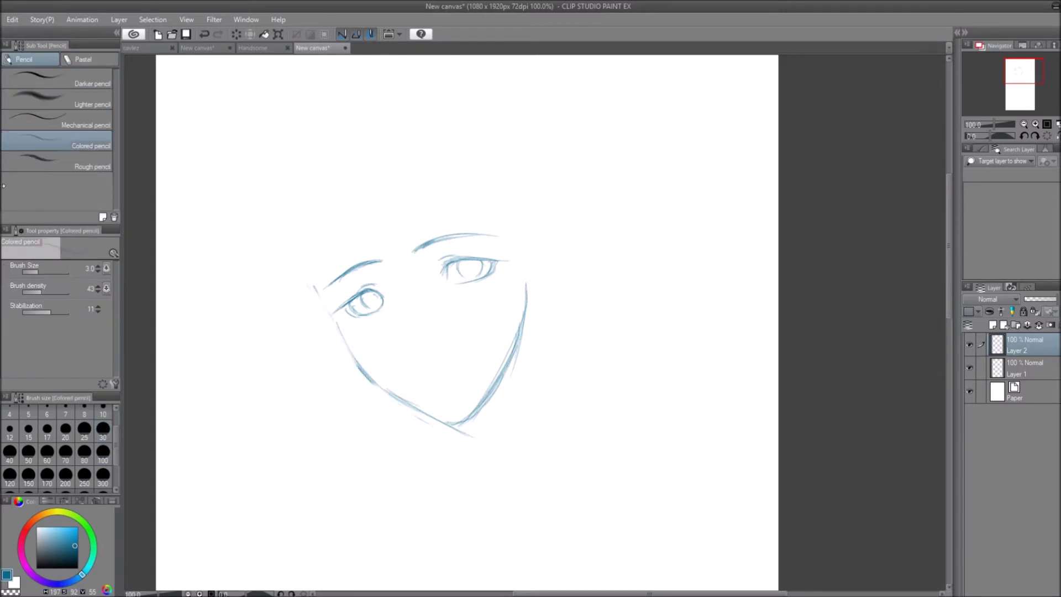
pyautogui.moveTo(314, 286); pyautogui.dragTo(342, 343)
pyautogui.moveTo(326, 307); pyautogui.dragTo(347, 350)
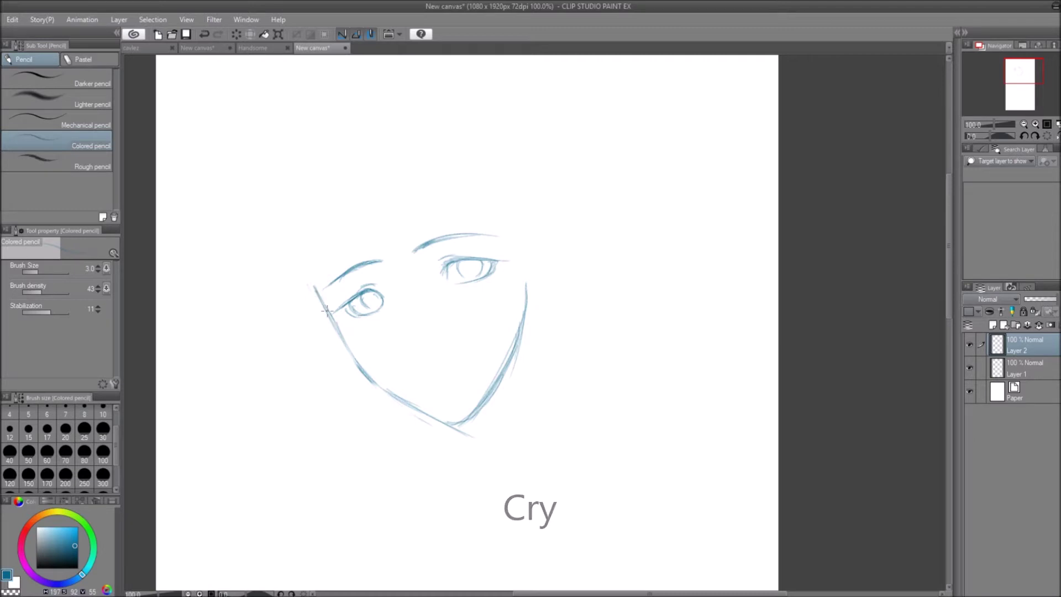
pyautogui.moveTo(315, 289)
pyautogui.mouseDown()
pyautogui.moveTo(381, 389)
pyautogui.moveTo(447, 424)
pyautogui.moveTo(488, 396)
pyautogui.moveTo(477, 407)
pyautogui.mouseUp()
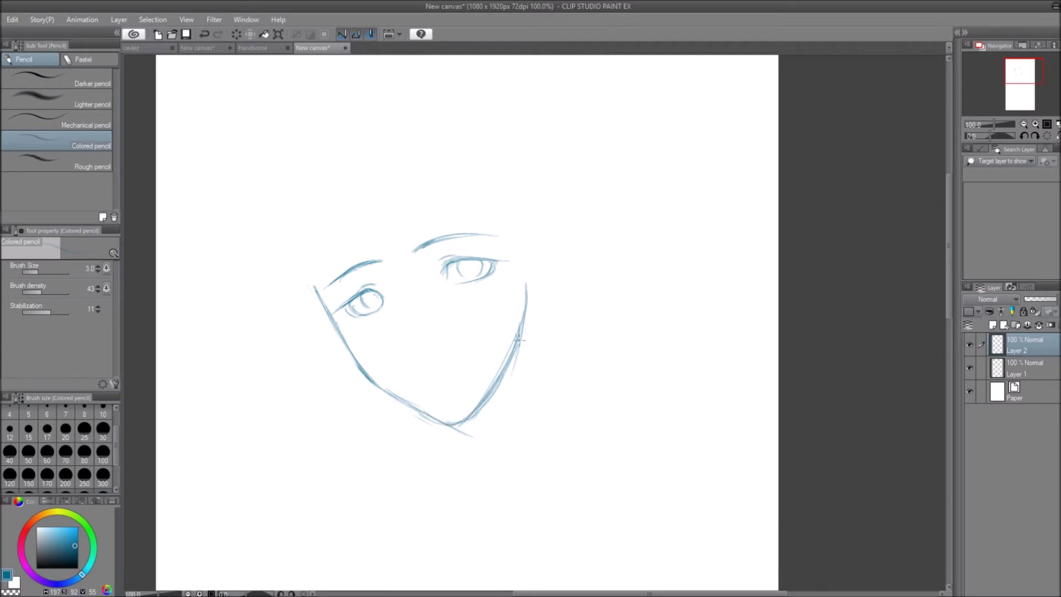
# Step: Sketch both sides of the neck below the jaw and erase the stray strokes under the chin
pyautogui.moveTo(441, 428)
pyautogui.mouseDown()
pyautogui.moveTo(457, 489)
pyautogui.moveTo(447, 484)
pyautogui.mouseUp()
pyautogui.moveTo(527, 290); pyautogui.dragTo(539, 463)
pyautogui.moveTo(437, 424)
pyautogui.mouseDown()
pyautogui.moveTo(446, 489)
pyautogui.moveTo(453, 458)
pyautogui.mouseUp()
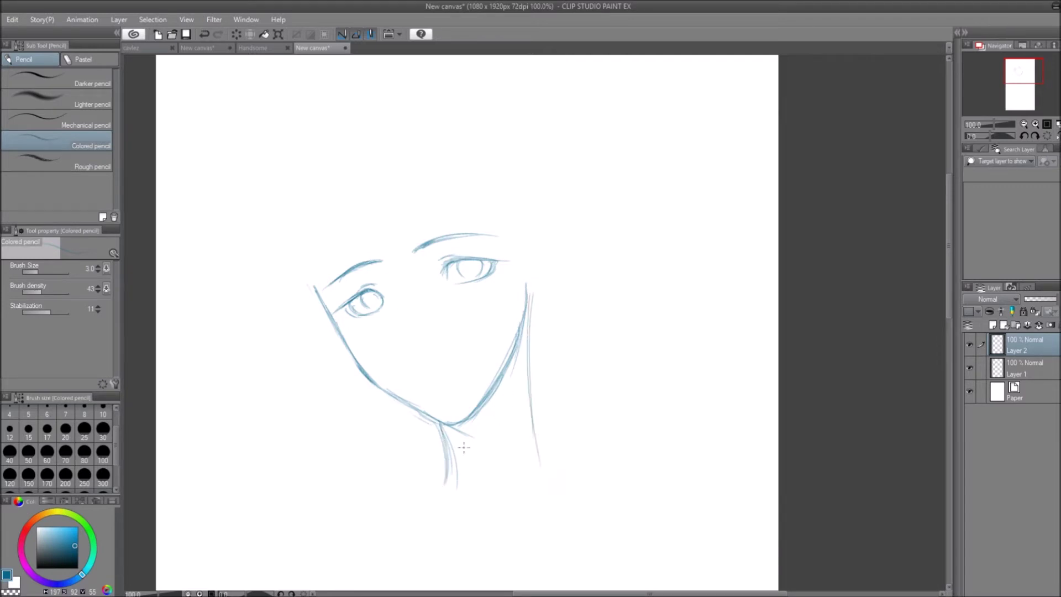
pyautogui.moveTo(527, 288); pyautogui.dragTo(532, 445)
pyautogui.moveTo(522, 335); pyautogui.dragTo(544, 477)
pyautogui.moveTo(425, 416); pyautogui.dragTo(436, 496)
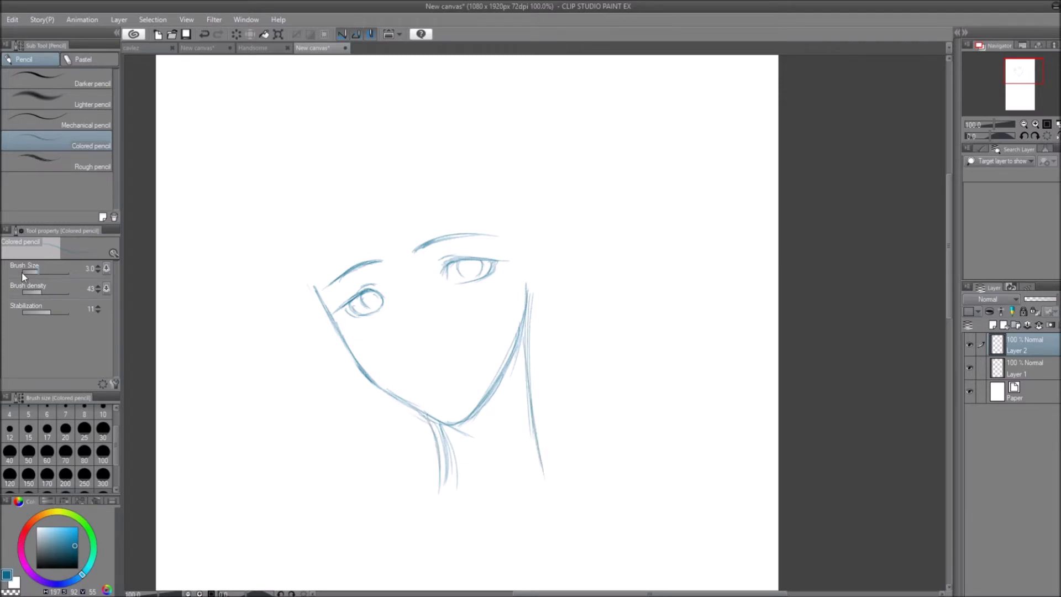
pyautogui.press('e')
pyautogui.moveTo(421, 431)
pyautogui.mouseDown()
pyautogui.moveTo(445, 438)
pyautogui.moveTo(444, 477)
pyautogui.moveTo(452, 435)
pyautogui.moveTo(460, 480)
pyautogui.moveTo(467, 440)
pyautogui.mouseUp()
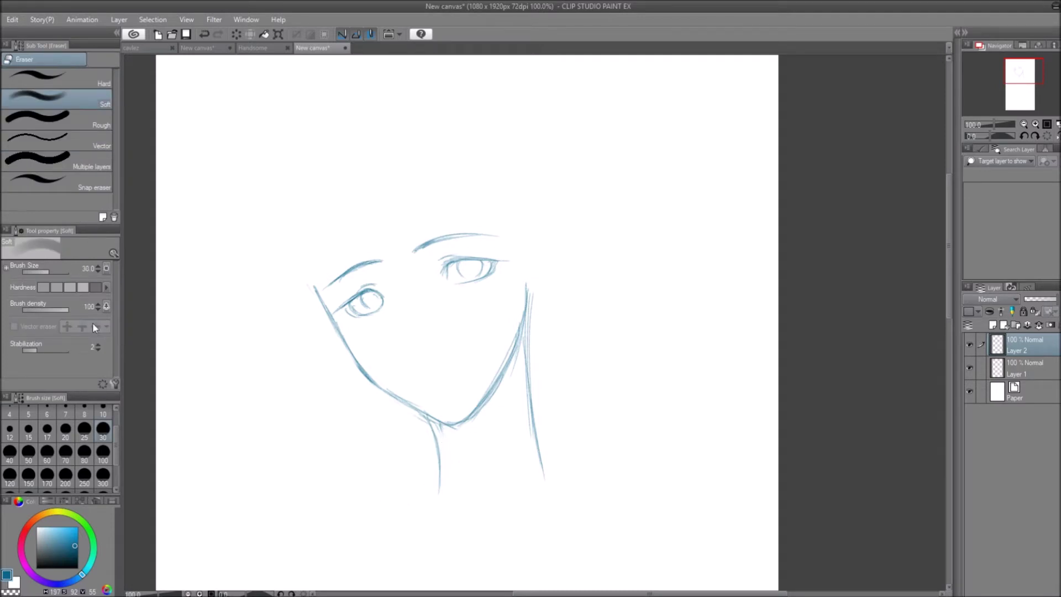
# Step: Add a new layer and sketch a small nose with the Colored pencil between the eyes and chin
pyautogui.press('p')
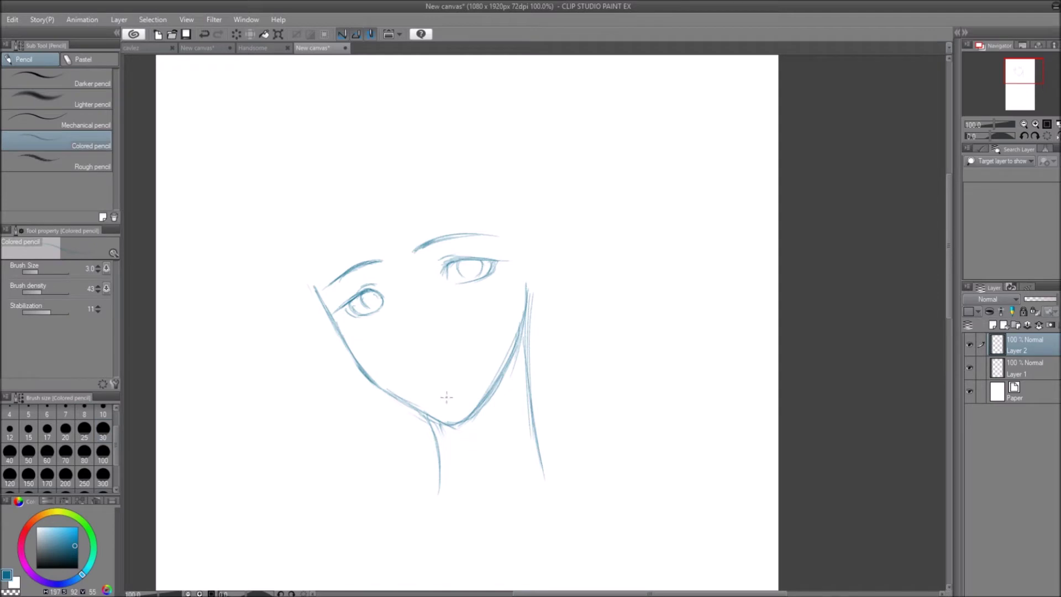
pyautogui.click(969, 344)
pyautogui.click(969, 343)
pyautogui.click(968, 368)
pyautogui.click(969, 369)
pyautogui.click(994, 326)
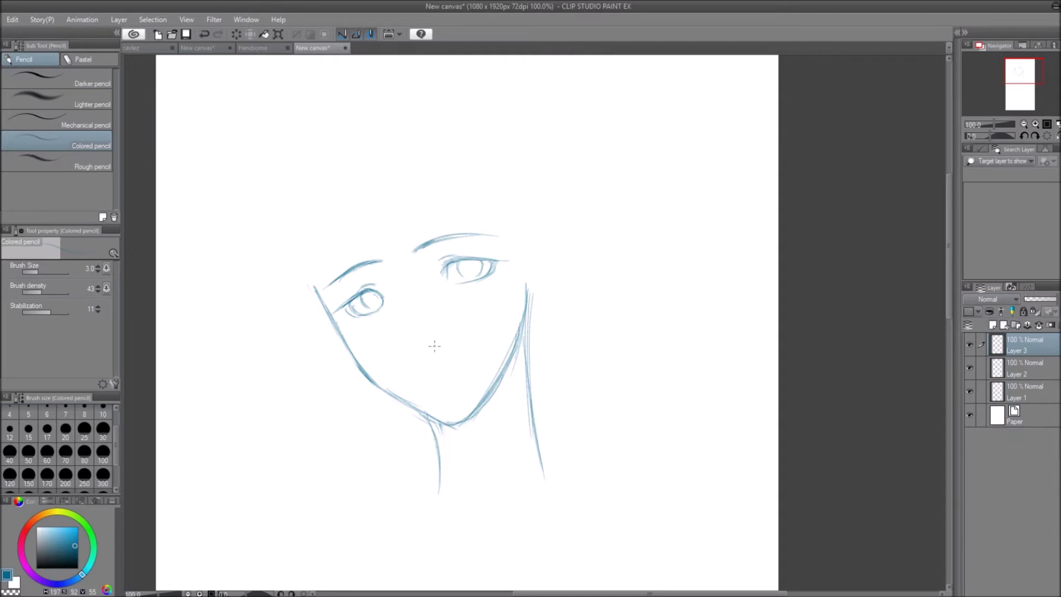
pyautogui.moveTo(422, 348); pyautogui.dragTo(449, 346)
# Step: Select the nose with a rectangular marquee, shift it slightly left and check it with the face outline hidden
pyautogui.press('m')
pyautogui.moveTo(463, 336); pyautogui.dragTo(401, 365)
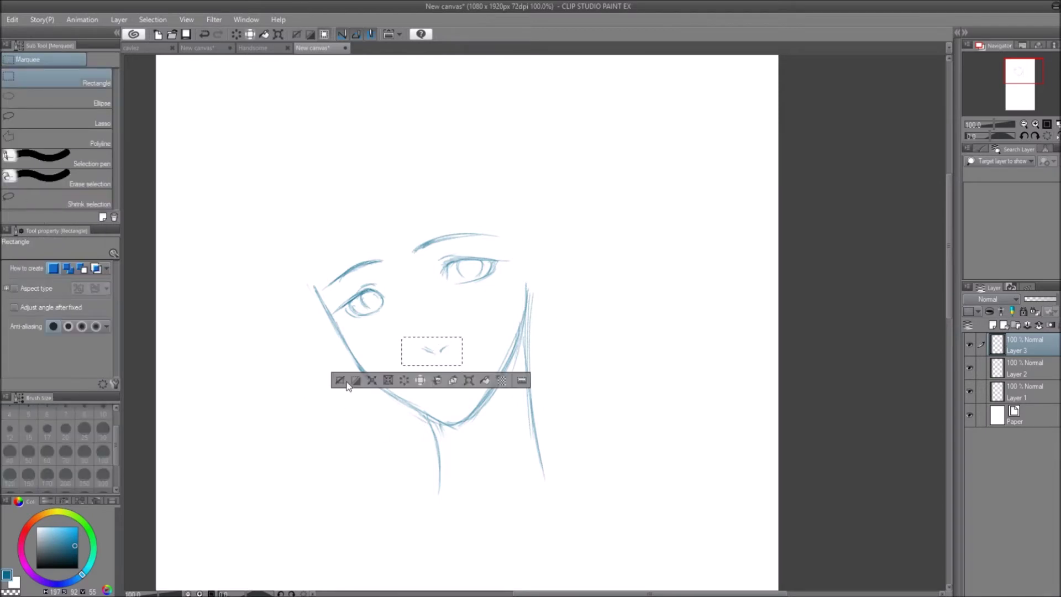
pyautogui.click(469, 380)
pyautogui.moveTo(444, 359); pyautogui.dragTo(445, 358)
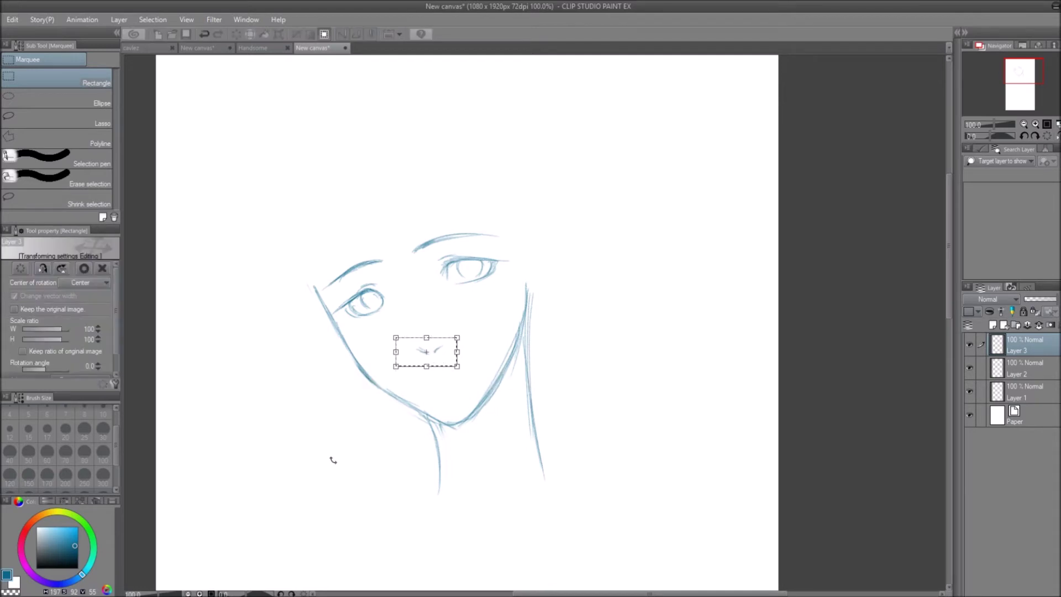
pyautogui.click(86, 268)
pyautogui.click(313, 448)
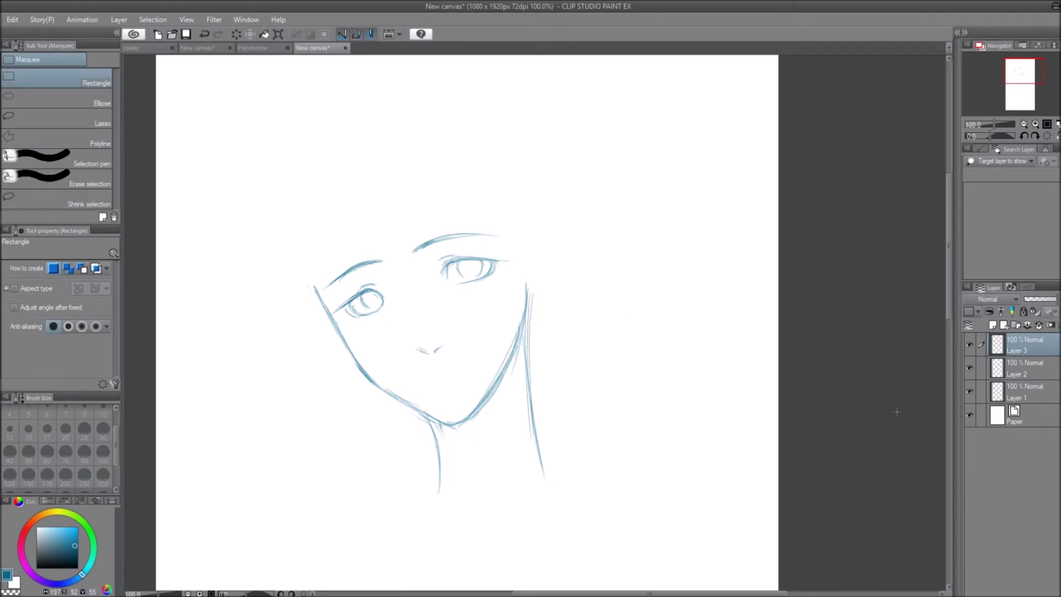
pyautogui.click(970, 370)
pyautogui.click(970, 371)
pyautogui.click(970, 370)
pyautogui.click(970, 369)
# Step: Sketch the ear with its pointed upper edge and inner contour at the end of the right jaw line
pyautogui.press('p')
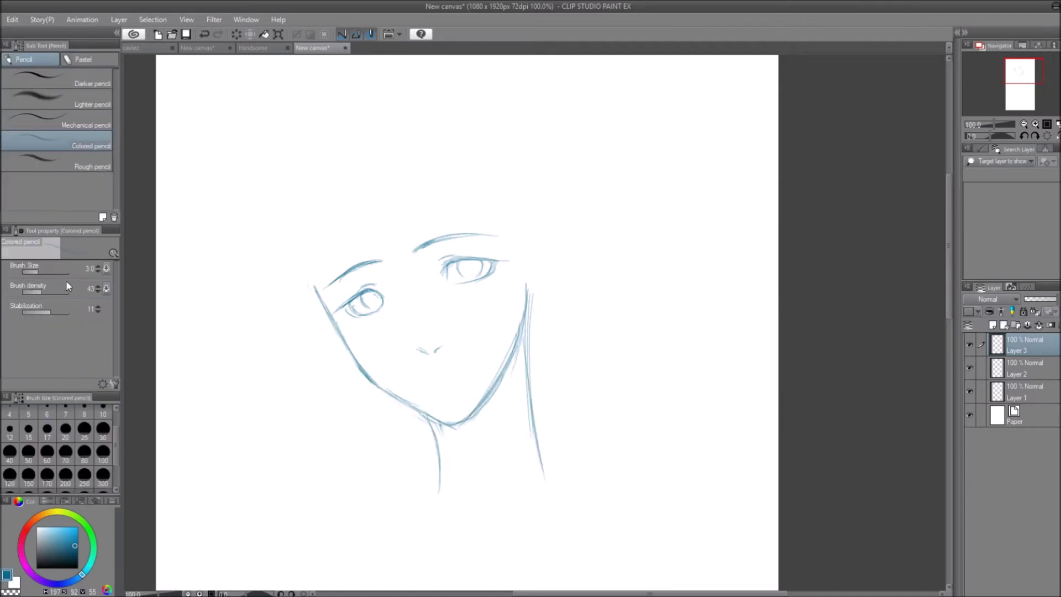
pyautogui.moveTo(527, 310); pyautogui.dragTo(536, 299)
pyautogui.moveTo(519, 249)
pyautogui.mouseDown()
pyautogui.moveTo(541, 238)
pyautogui.moveTo(535, 230)
pyautogui.moveTo(522, 243)
pyautogui.moveTo(526, 234)
pyautogui.moveTo(545, 245)
pyautogui.moveTo(538, 235)
pyautogui.moveTo(550, 275)
pyautogui.moveTo(555, 262)
pyautogui.moveTo(524, 267)
pyautogui.moveTo(535, 237)
pyautogui.moveTo(541, 280)
pyautogui.moveTo(526, 300)
pyautogui.moveTo(538, 277)
pyautogui.mouseUp()
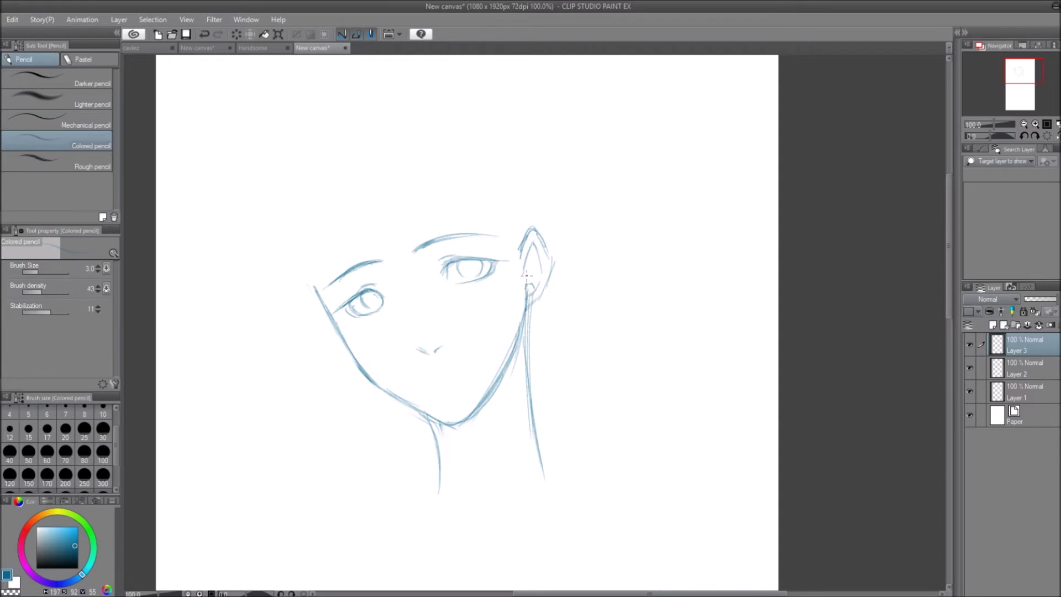
pyautogui.moveTo(526, 279)
pyautogui.mouseDown()
pyautogui.moveTo(534, 289)
pyautogui.moveTo(525, 280)
pyautogui.moveTo(521, 301)
pyautogui.moveTo(529, 287)
pyautogui.mouseUp()
# Step: Erase the jaw line overlapping the ear on Layer 2 and merge Layer 3 down into it
pyautogui.press('e')
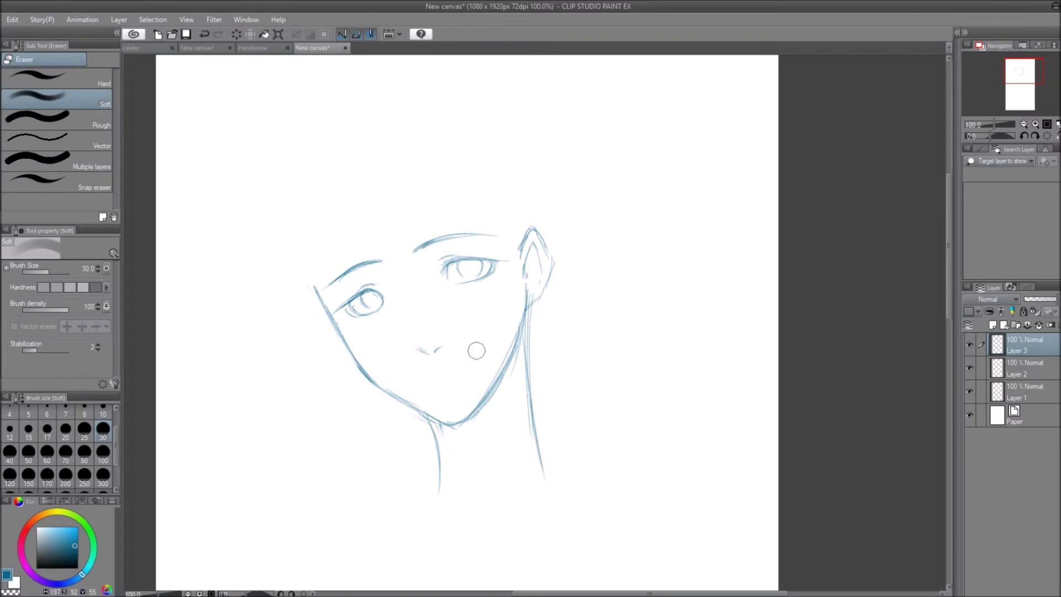
pyautogui.click(1014, 368)
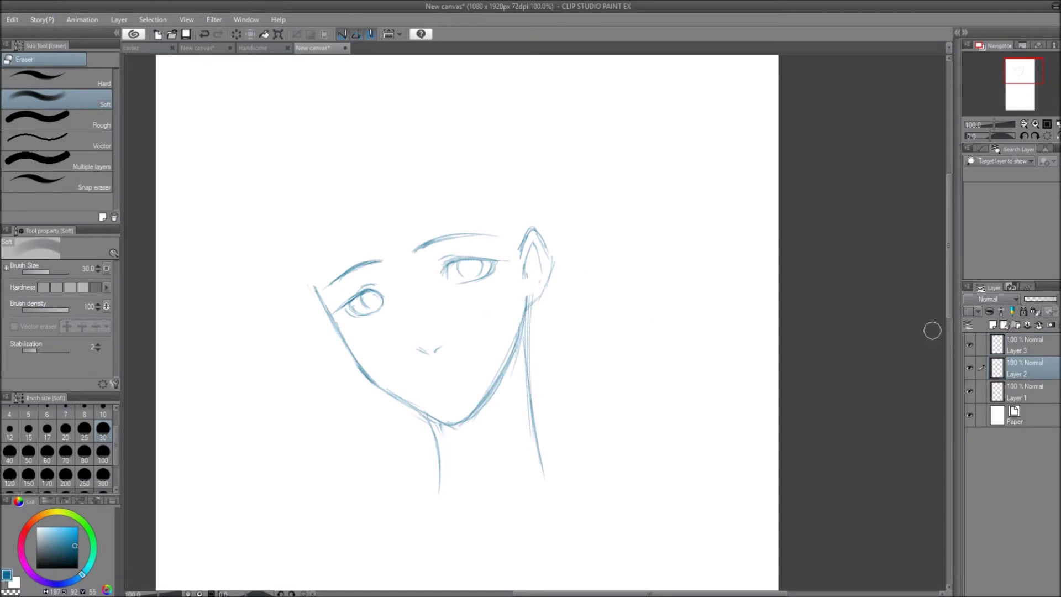
pyautogui.click(967, 346)
pyautogui.click(967, 346)
pyautogui.click(1027, 343)
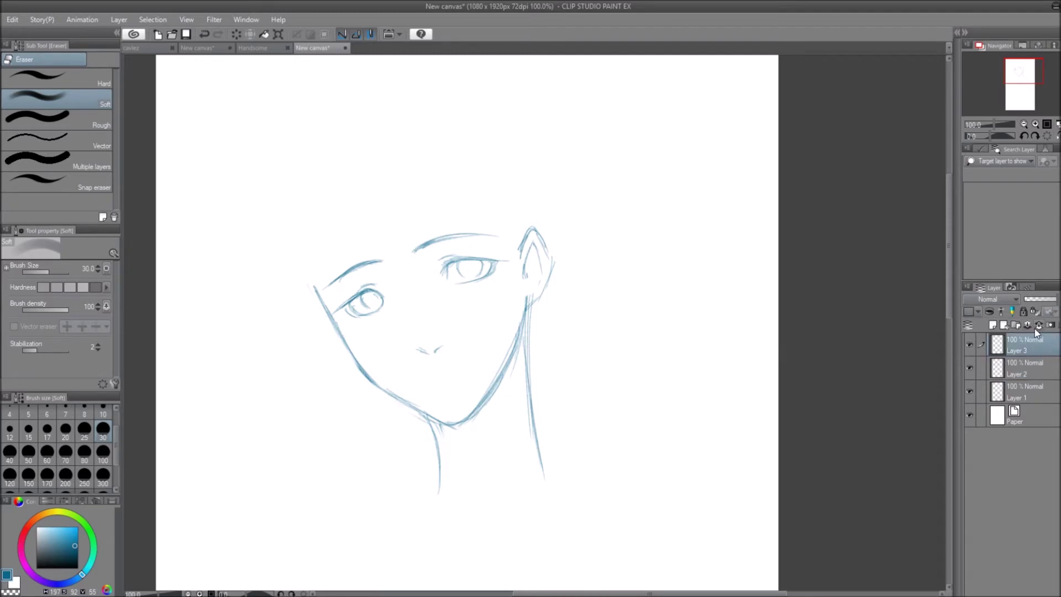
pyautogui.click(1037, 327)
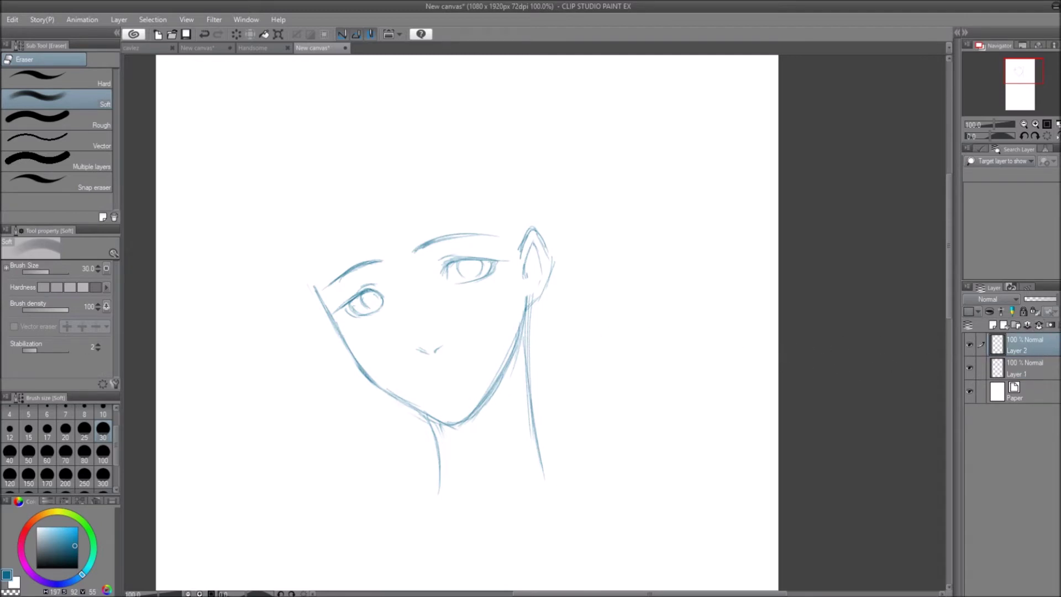
# Step: Draw the inner ear details and a long diagonal muscle line down the neck
pyautogui.press('p')
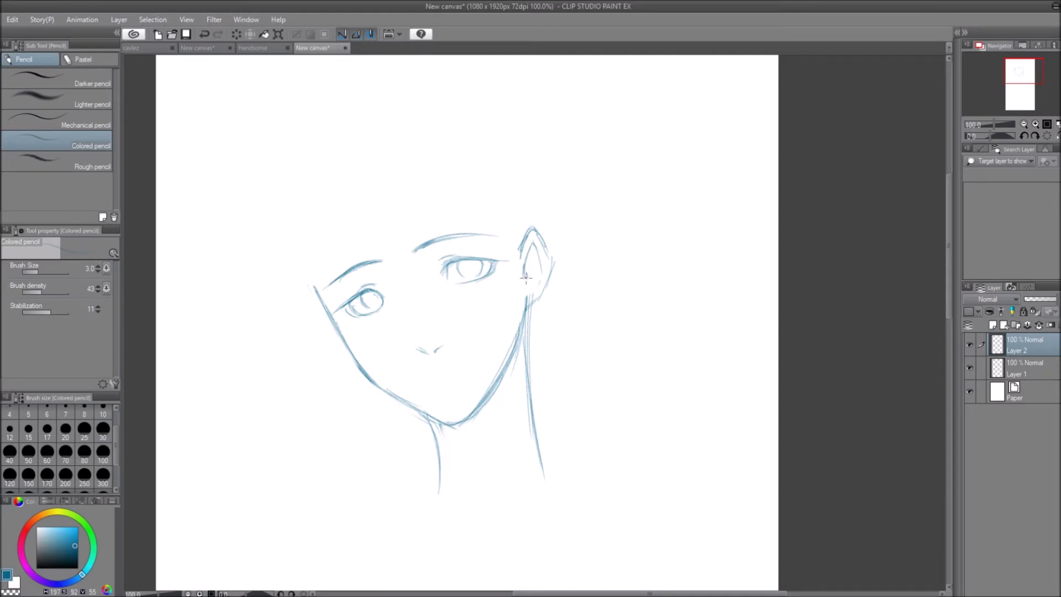
pyautogui.moveTo(525, 275)
pyautogui.mouseDown()
pyautogui.moveTo(526, 298)
pyautogui.moveTo(539, 281)
pyautogui.mouseUp()
pyautogui.moveTo(507, 412); pyautogui.dragTo(477, 530)
pyautogui.click(969, 346)
pyautogui.click(969, 346)
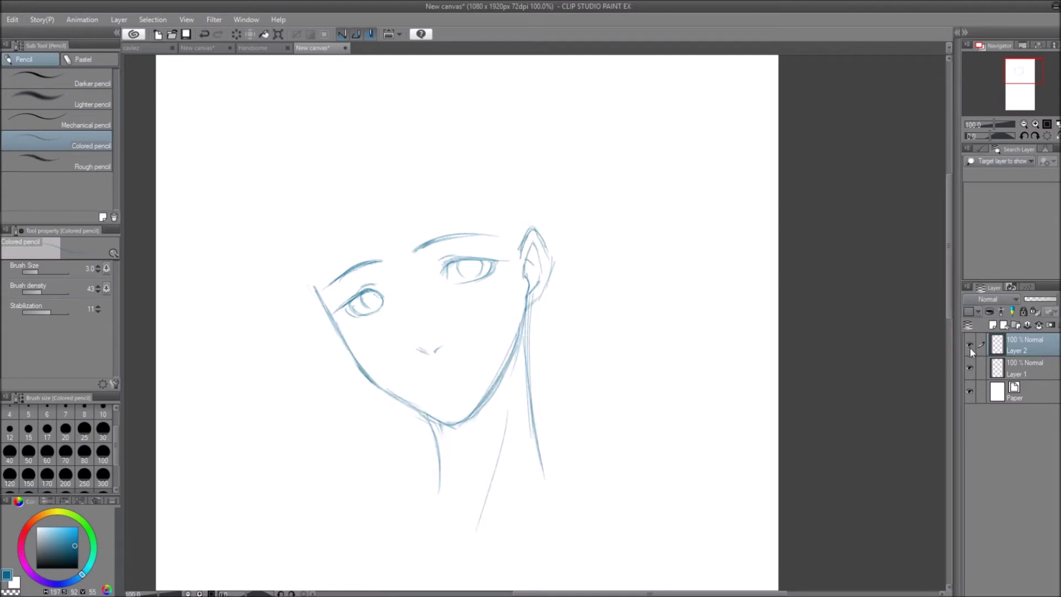
# Step: Add a new layer and sketch the central bangs sweeping from the forehead down between the eyes
pyautogui.click(993, 326)
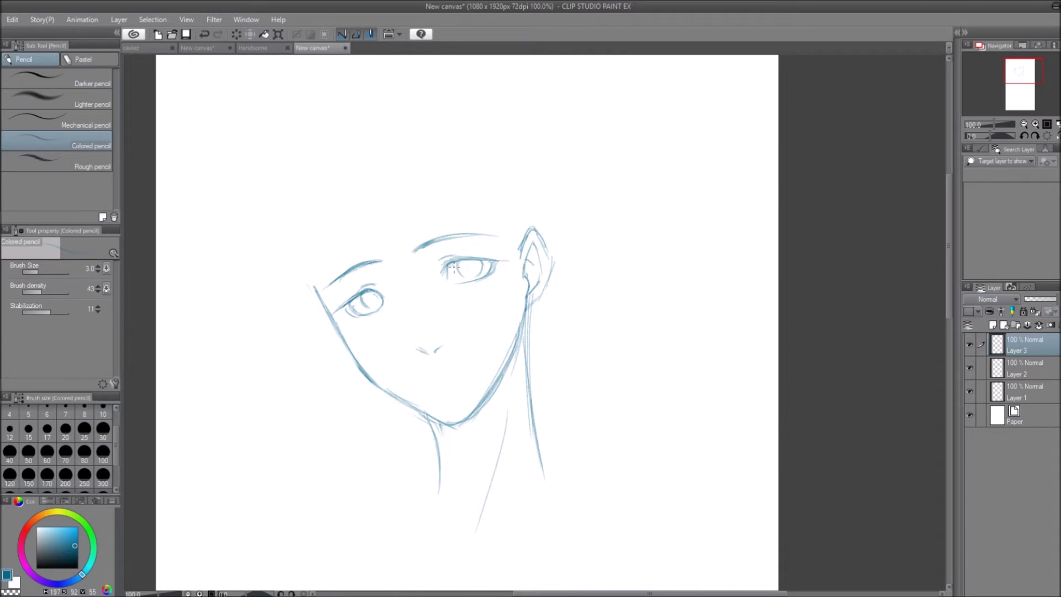
pyautogui.moveTo(457, 147)
pyautogui.mouseDown()
pyautogui.moveTo(457, 202)
pyautogui.moveTo(426, 279)
pyautogui.mouseUp()
pyautogui.moveTo(448, 224); pyautogui.dragTo(420, 289)
pyautogui.moveTo(447, 208)
pyautogui.mouseDown()
pyautogui.moveTo(423, 260)
pyautogui.moveTo(380, 290)
pyautogui.mouseUp()
pyautogui.moveTo(413, 160); pyautogui.dragTo(381, 279)
pyautogui.moveTo(423, 210)
pyautogui.mouseDown()
pyautogui.moveTo(377, 294)
pyautogui.moveTo(387, 279)
pyautogui.mouseUp()
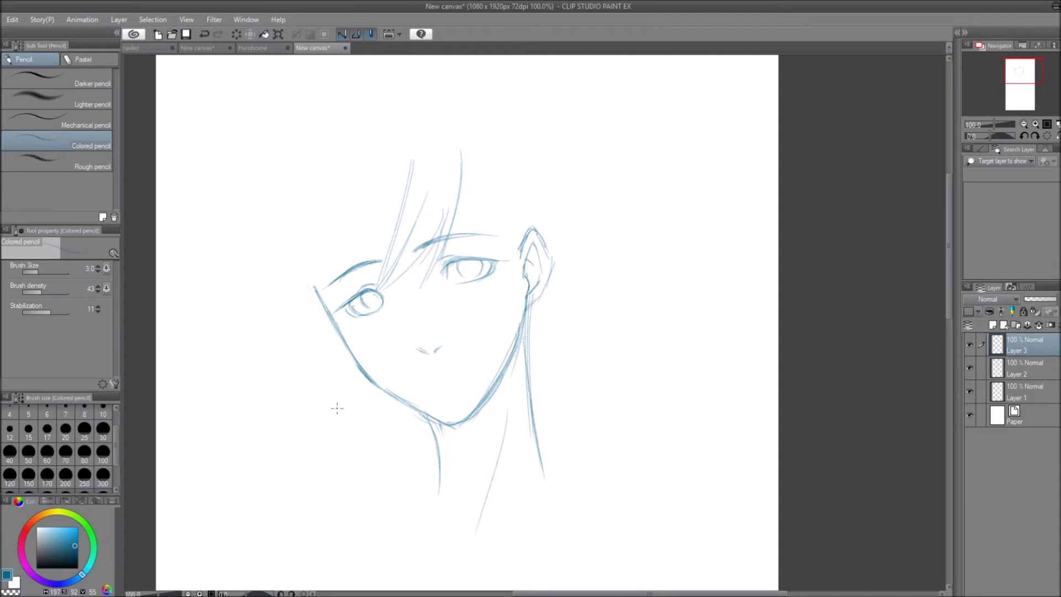
# Step: Sketch more bangs strands falling across the forehead and over the left-hand eye
pyautogui.moveTo(410, 169); pyautogui.dragTo(353, 289)
pyautogui.moveTo(398, 210); pyautogui.dragTo(351, 298)
pyautogui.moveTo(385, 241); pyautogui.dragTo(349, 300)
pyautogui.moveTo(370, 172); pyautogui.dragTo(346, 271)
pyautogui.moveTo(347, 288)
pyautogui.mouseDown()
pyautogui.moveTo(356, 242)
pyautogui.moveTo(344, 316)
pyautogui.mouseUp()
pyautogui.moveTo(349, 264); pyautogui.dragTo(344, 317)
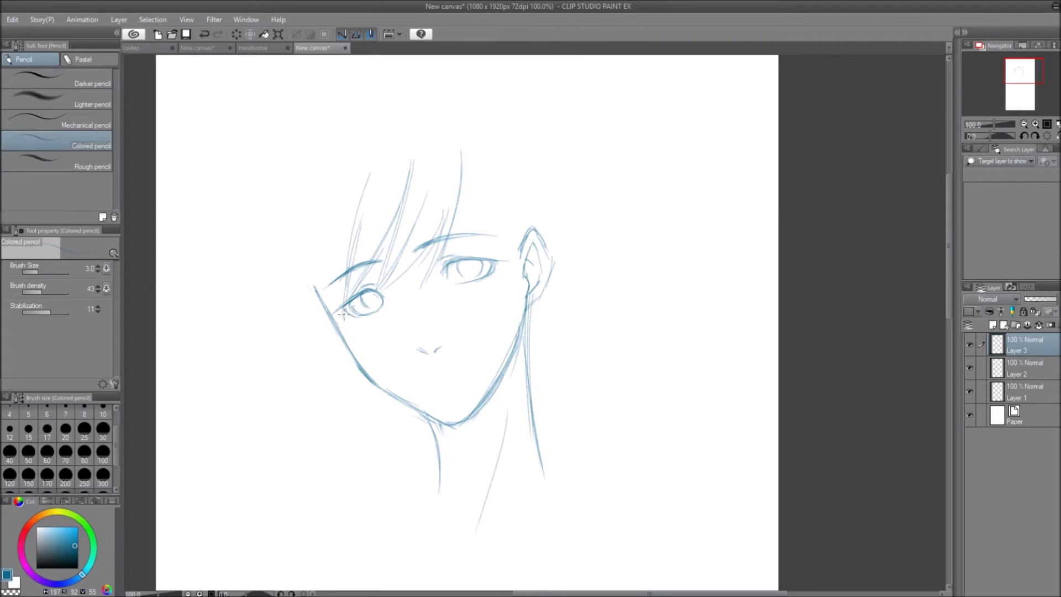
pyautogui.moveTo(396, 205); pyautogui.dragTo(376, 254)
# Step: Draw a long side lock down past the left cheek and a curved outer hair line beside the face
pyautogui.moveTo(367, 179); pyautogui.dragTo(342, 318)
pyautogui.moveTo(350, 273); pyautogui.dragTo(343, 365)
pyautogui.moveTo(352, 228); pyautogui.dragTo(343, 372)
pyautogui.moveTo(346, 314); pyautogui.dragTo(340, 369)
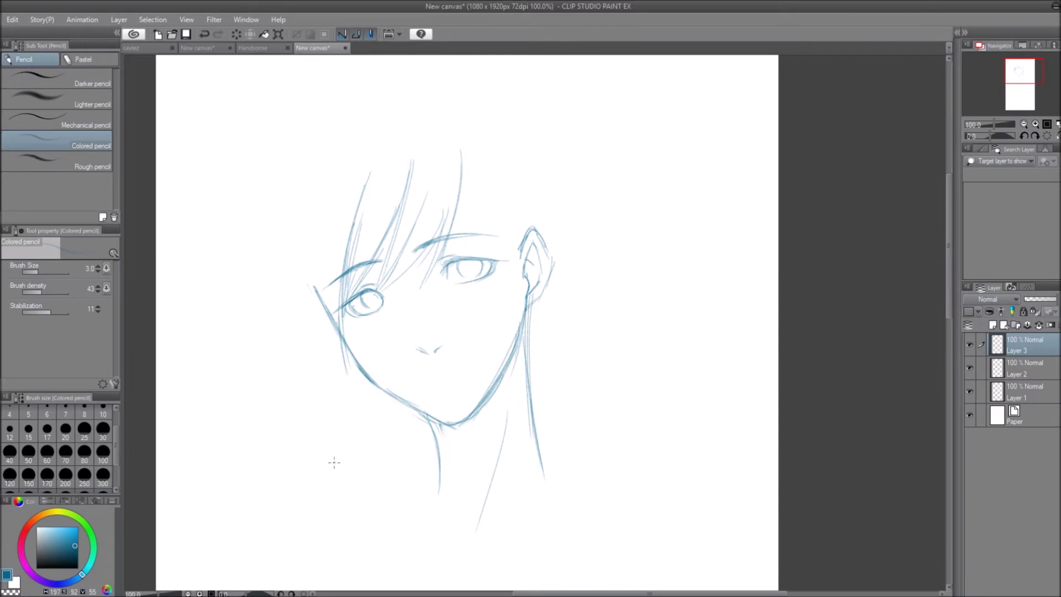
pyautogui.moveTo(314, 165); pyautogui.dragTo(296, 334)
# Step: Outline the rounded skull on Layer 2 from the left temple over to the ear, and return to Layer 3
pyautogui.click(1020, 377)
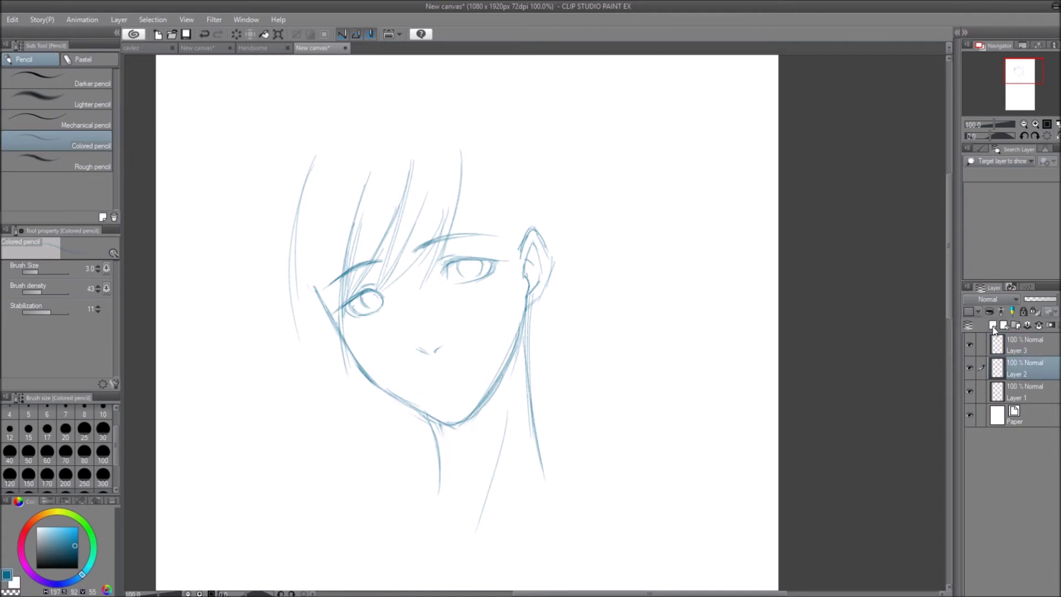
pyautogui.moveTo(318, 293)
pyautogui.mouseDown()
pyautogui.moveTo(304, 246)
pyautogui.moveTo(323, 304)
pyautogui.moveTo(296, 209)
pyautogui.moveTo(318, 286)
pyautogui.moveTo(302, 247)
pyautogui.moveTo(302, 187)
pyautogui.moveTo(300, 207)
pyautogui.moveTo(318, 145)
pyautogui.mouseUp()
pyautogui.moveTo(305, 187); pyautogui.dragTo(377, 109)
pyautogui.moveTo(327, 148); pyautogui.dragTo(362, 118)
pyautogui.moveTo(309, 183)
pyautogui.mouseDown()
pyautogui.moveTo(326, 146)
pyautogui.moveTo(440, 102)
pyautogui.moveTo(392, 107)
pyautogui.moveTo(494, 122)
pyautogui.mouseUp()
pyautogui.moveTo(426, 102)
pyautogui.mouseDown()
pyautogui.moveTo(470, 104)
pyautogui.moveTo(532, 180)
pyautogui.mouseUp()
pyautogui.moveTo(513, 137); pyautogui.dragTo(544, 246)
pyautogui.moveTo(536, 201); pyautogui.dragTo(548, 248)
pyautogui.moveTo(532, 171); pyautogui.dragTo(539, 191)
pyautogui.click(1027, 349)
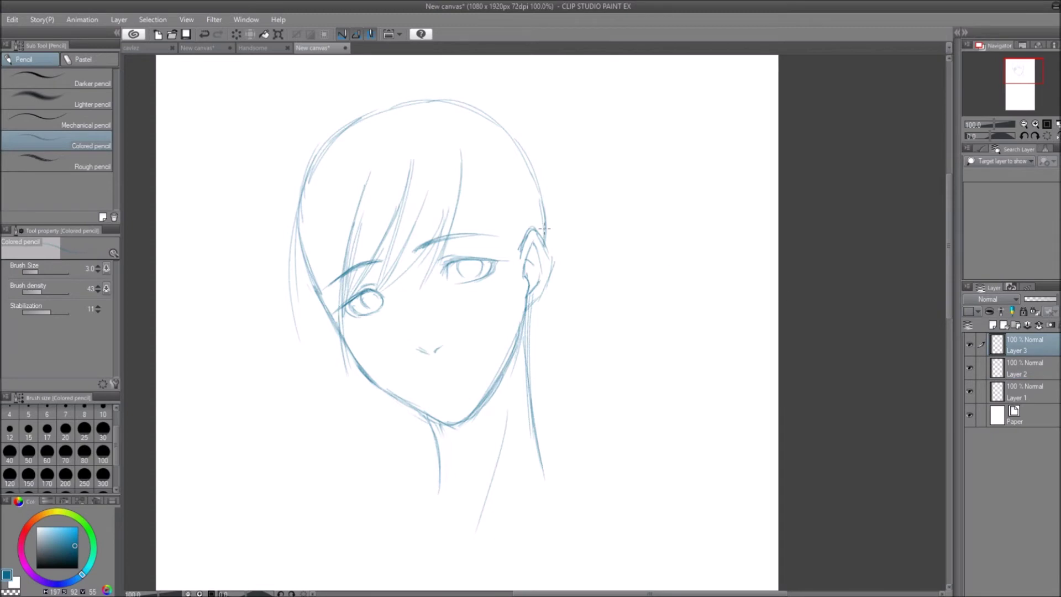
# Step: Sketch the outer hair strands from the left side of the head down past the cheek to the jaw
pyautogui.moveTo(332, 135)
pyautogui.mouseDown()
pyautogui.moveTo(298, 176)
pyautogui.moveTo(285, 240)
pyautogui.mouseUp()
pyautogui.moveTo(312, 145); pyautogui.dragTo(279, 291)
pyautogui.moveTo(289, 183); pyautogui.dragTo(293, 331)
pyautogui.moveTo(280, 228); pyautogui.dragTo(271, 324)
pyautogui.moveTo(275, 281)
pyautogui.mouseDown()
pyautogui.moveTo(270, 324)
pyautogui.moveTo(284, 273)
pyautogui.moveTo(294, 350)
pyautogui.mouseUp()
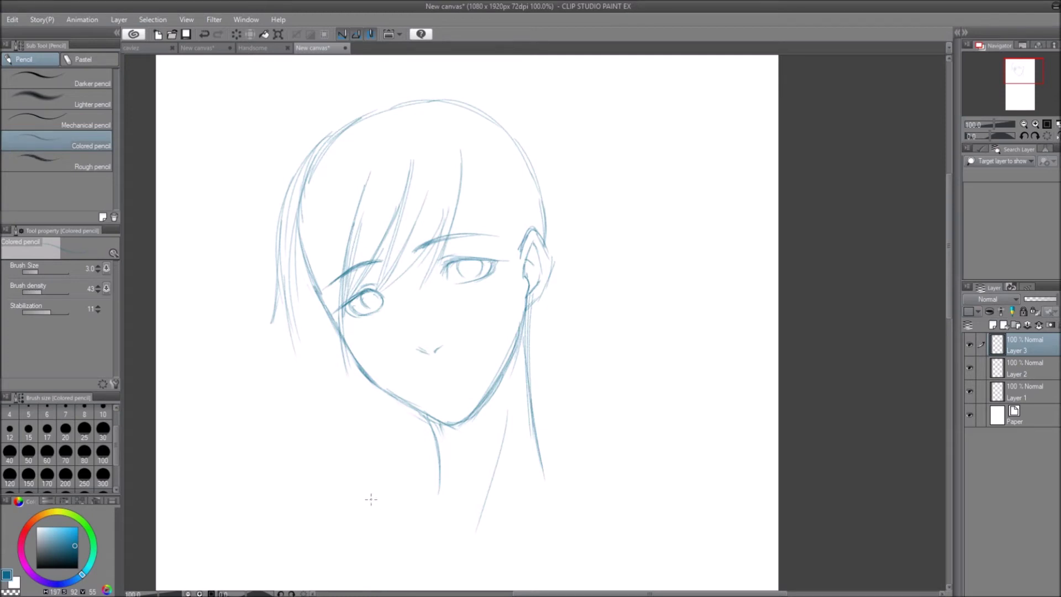
pyautogui.moveTo(296, 324)
pyautogui.mouseDown()
pyautogui.moveTo(328, 401)
pyautogui.moveTo(319, 342)
pyautogui.mouseUp()
pyautogui.moveTo(315, 286)
pyautogui.mouseDown()
pyautogui.moveTo(332, 385)
pyautogui.moveTo(324, 364)
pyautogui.moveTo(323, 332)
pyautogui.moveTo(360, 431)
pyautogui.moveTo(340, 337)
pyautogui.mouseUp()
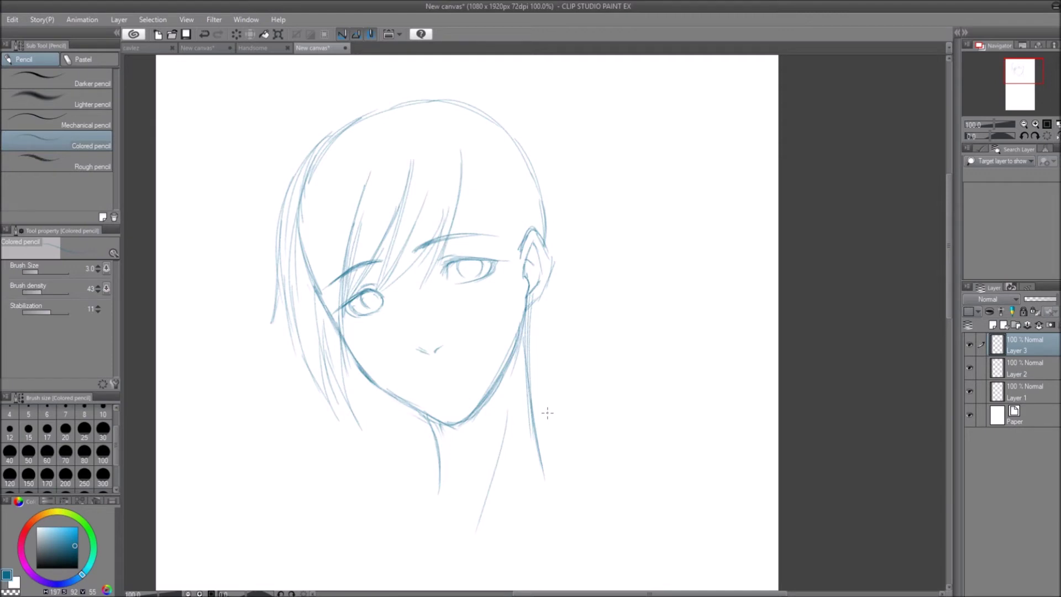
# Step: Draw long hair strands sweeping from the crown parting down over the left side of the head and forehead
pyautogui.moveTo(380, 151); pyautogui.dragTo(341, 268)
pyautogui.moveTo(399, 115)
pyautogui.mouseDown()
pyautogui.moveTo(320, 175)
pyautogui.moveTo(401, 114)
pyautogui.moveTo(379, 120)
pyautogui.moveTo(288, 276)
pyautogui.mouseUp()
pyautogui.moveTo(327, 160); pyautogui.dragTo(289, 279)
pyautogui.moveTo(310, 191); pyautogui.dragTo(289, 291)
pyautogui.moveTo(395, 110); pyautogui.dragTo(288, 193)
pyautogui.moveTo(401, 113); pyautogui.dragTo(327, 232)
pyautogui.moveTo(395, 113); pyautogui.dragTo(337, 204)
pyautogui.moveTo(408, 117); pyautogui.dragTo(412, 186)
pyautogui.moveTo(382, 129); pyautogui.dragTo(331, 248)
pyautogui.moveTo(348, 179); pyautogui.dragTo(327, 279)
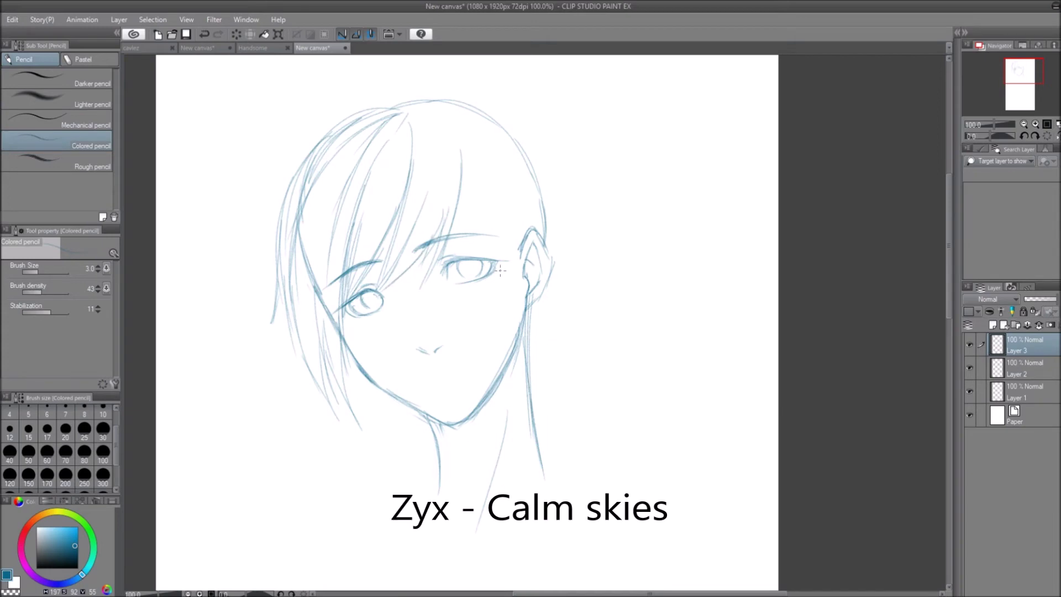
# Step: Sketch bangs over the right-hand brow and a long side lock falling in front of the ear to the jaw
pyautogui.moveTo(444, 126); pyautogui.dragTo(473, 241)
pyautogui.moveTo(458, 169); pyautogui.dragTo(476, 263)
pyautogui.moveTo(476, 262)
pyautogui.mouseDown()
pyautogui.moveTo(475, 191)
pyautogui.moveTo(495, 268)
pyautogui.moveTo(492, 347)
pyautogui.mouseUp()
pyautogui.moveTo(496, 247); pyautogui.dragTo(481, 358)
pyautogui.moveTo(503, 245); pyautogui.dragTo(487, 356)
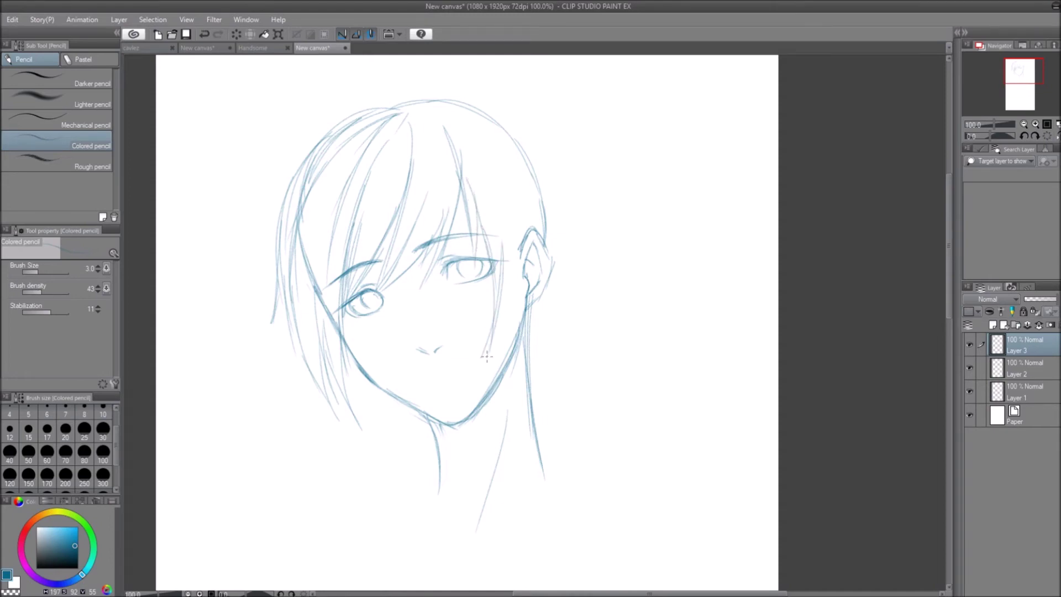
pyautogui.moveTo(506, 254); pyautogui.dragTo(487, 358)
pyautogui.moveTo(519, 249); pyautogui.dragTo(486, 362)
pyautogui.moveTo(518, 216); pyautogui.dragTo(513, 353)
pyautogui.moveTo(512, 287); pyautogui.dragTo(509, 403)
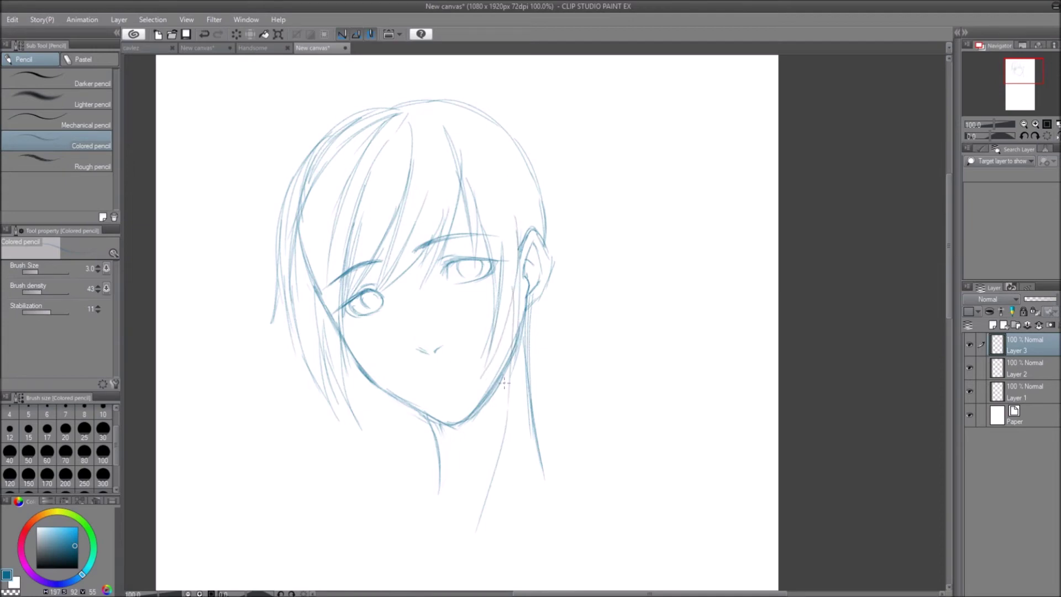
pyautogui.moveTo(519, 304); pyautogui.dragTo(513, 378)
# Step: Join the hair strands at the crown and extend the side lock upward above the ear
pyautogui.moveTo(429, 109); pyautogui.dragTo(455, 146)
pyautogui.moveTo(421, 104); pyautogui.dragTo(371, 101)
pyautogui.moveTo(516, 209); pyautogui.dragTo(514, 303)
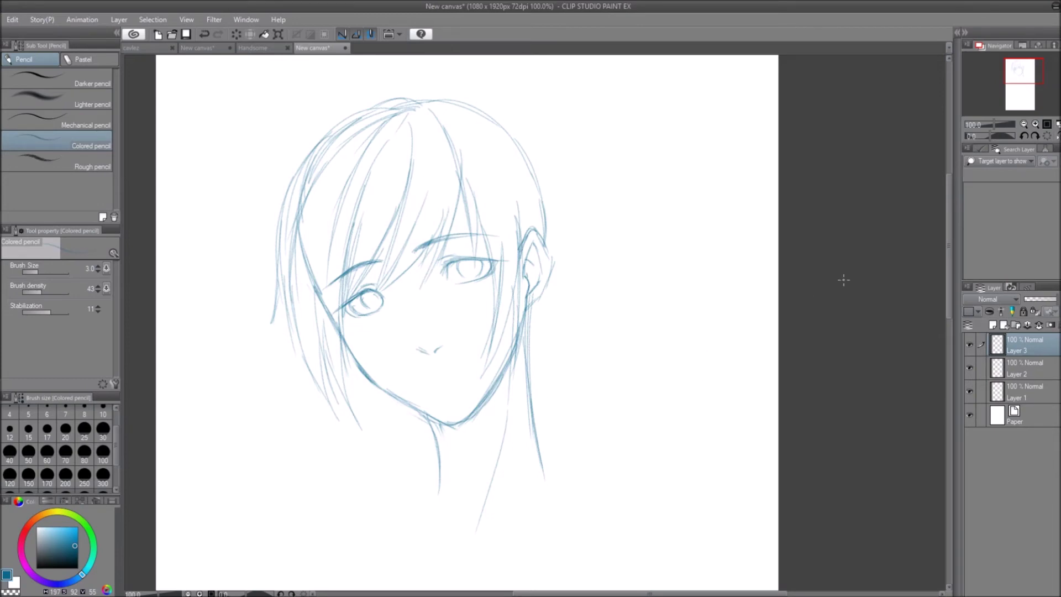
# Step: Flip the canvas view horizontally and outline the hair volume from the crown around the head to the ear
pyautogui.click(1057, 138)
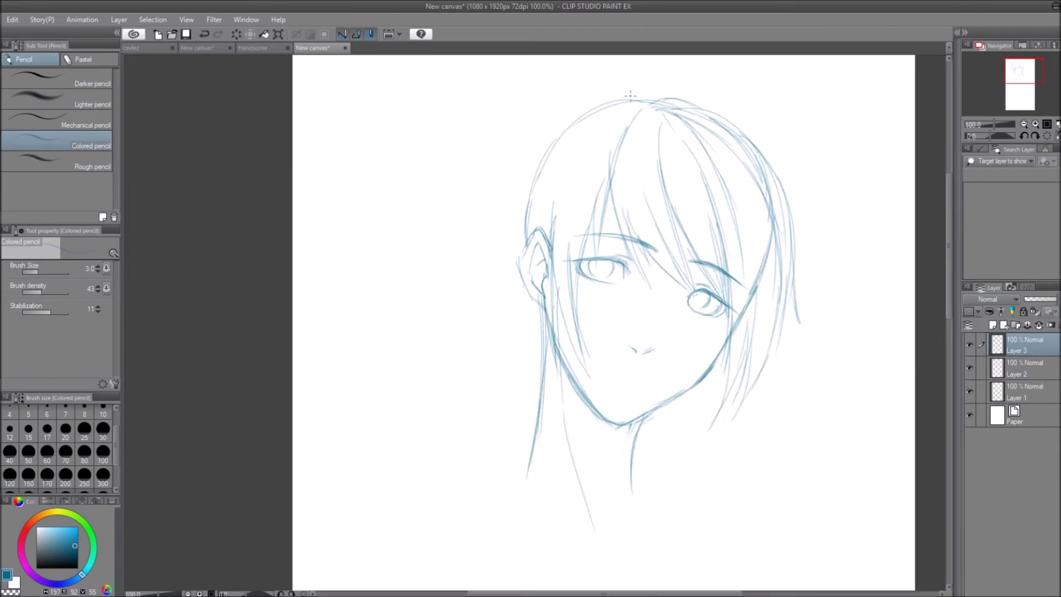
pyautogui.moveTo(653, 103)
pyautogui.mouseDown()
pyautogui.moveTo(597, 105)
pyautogui.moveTo(645, 95)
pyautogui.moveTo(553, 165)
pyautogui.moveTo(579, 118)
pyautogui.moveTo(534, 184)
pyautogui.mouseUp()
pyautogui.moveTo(608, 104)
pyautogui.mouseDown()
pyautogui.moveTo(520, 231)
pyautogui.moveTo(517, 197)
pyautogui.mouseUp()
pyautogui.moveTo(519, 249)
pyautogui.mouseDown()
pyautogui.moveTo(516, 186)
pyautogui.moveTo(517, 207)
pyautogui.mouseUp()
pyautogui.moveTo(579, 117); pyautogui.dragTo(518, 203)
pyautogui.moveTo(602, 104); pyautogui.dragTo(543, 159)
pyautogui.moveTo(654, 97)
pyautogui.mouseDown()
pyautogui.moveTo(607, 104)
pyautogui.moveTo(518, 208)
pyautogui.mouseUp()
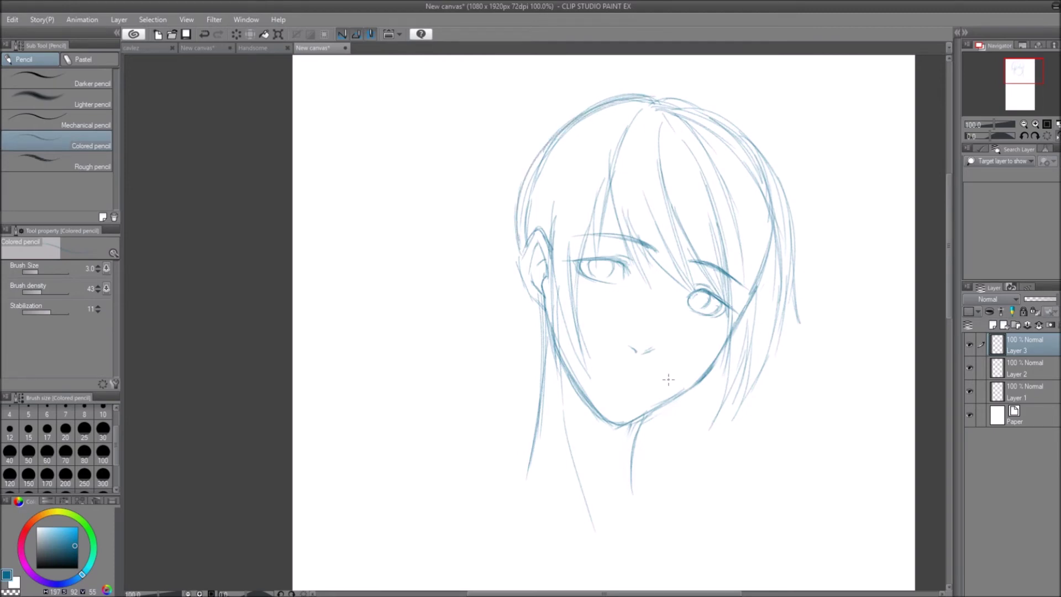
# Step: Add inner strands from the crown toward the ear and flip the canvas view back
pyautogui.moveTo(632, 106)
pyautogui.mouseDown()
pyautogui.moveTo(557, 190)
pyautogui.moveTo(602, 125)
pyautogui.moveTo(544, 225)
pyautogui.mouseUp()
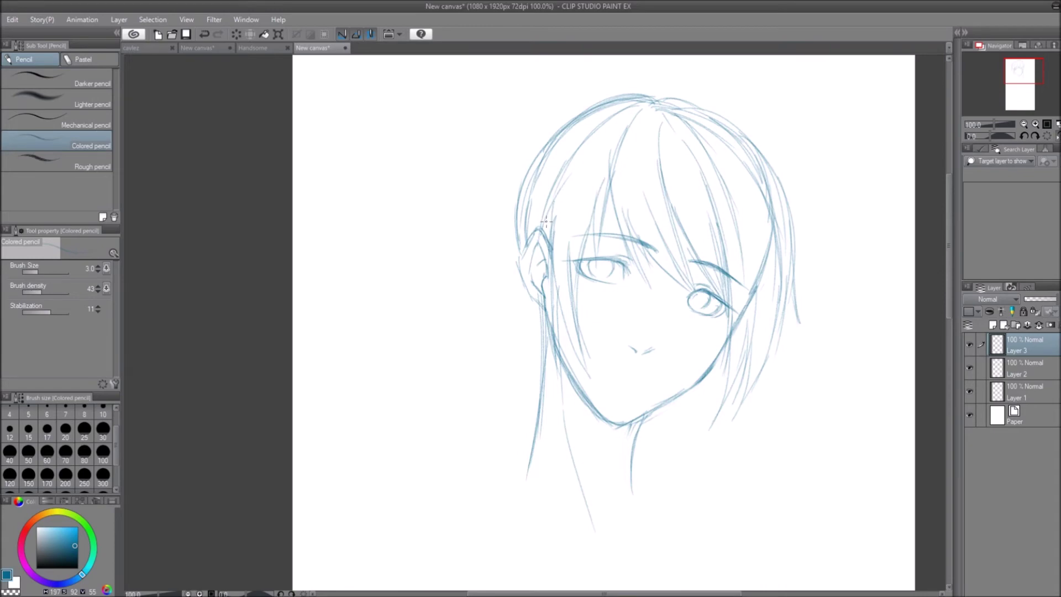
pyautogui.moveTo(536, 222); pyautogui.dragTo(551, 174)
pyautogui.moveTo(637, 103); pyautogui.dragTo(572, 137)
pyautogui.click(1057, 137)
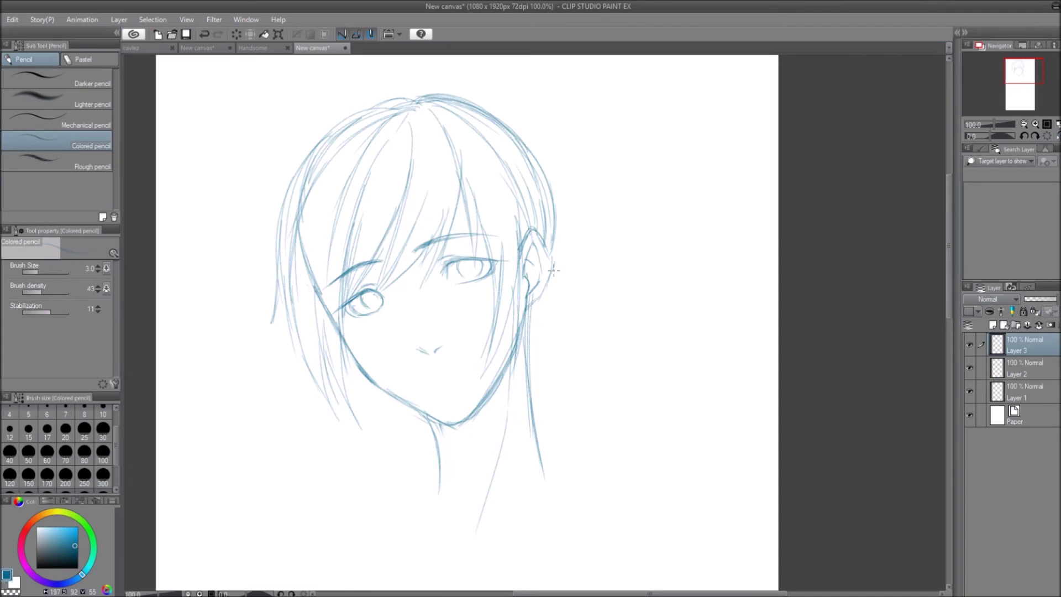
# Step: Draw the hair gathered behind the ear down to a small hair tie beside the neck
pyautogui.moveTo(549, 283); pyautogui.dragTo(543, 318)
pyautogui.moveTo(553, 263); pyautogui.dragTo(536, 368)
pyautogui.moveTo(525, 331)
pyautogui.mouseDown()
pyautogui.moveTo(536, 368)
pyautogui.moveTo(534, 351)
pyautogui.mouseUp()
pyautogui.moveTo(544, 310); pyautogui.dragTo(543, 379)
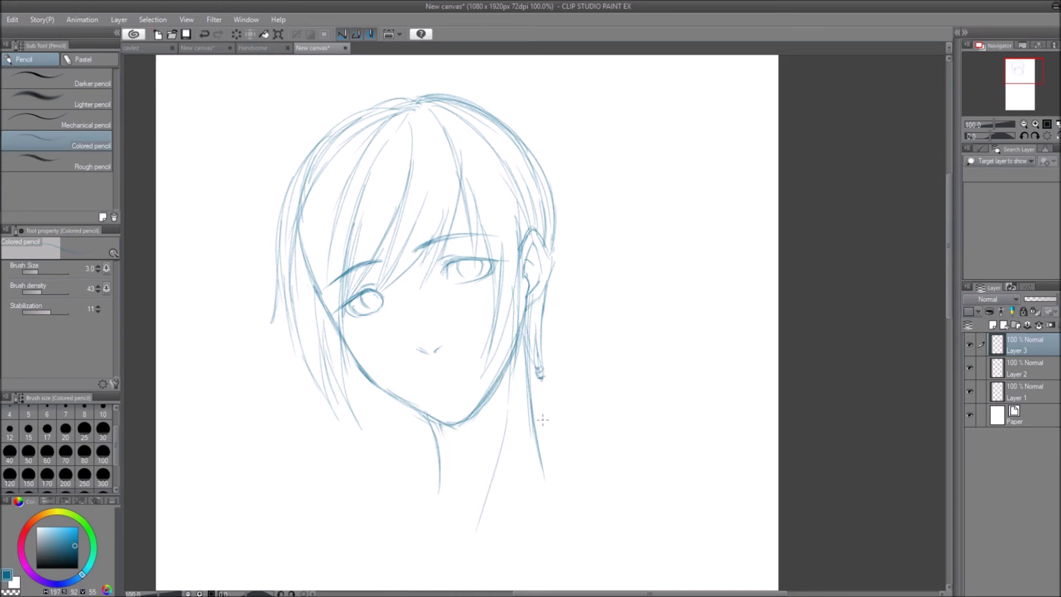
pyautogui.moveTo(530, 361); pyautogui.dragTo(533, 375)
pyautogui.press('e')
# Step: Sketch the ponytail's outer curve and inner strands falling from the hair tie toward the shoulder
pyautogui.moveTo(534, 372)
pyautogui.mouseDown()
pyautogui.moveTo(536, 359)
pyautogui.moveTo(532, 381)
pyautogui.moveTo(545, 368)
pyautogui.moveTo(569, 443)
pyautogui.moveTo(575, 517)
pyautogui.mouseUp()
pyautogui.press('p')
pyautogui.moveTo(532, 411); pyautogui.dragTo(544, 470)
pyautogui.moveTo(532, 387)
pyautogui.mouseDown()
pyautogui.moveTo(547, 482)
pyautogui.moveTo(528, 373)
pyautogui.moveTo(550, 500)
pyautogui.mouseUp()
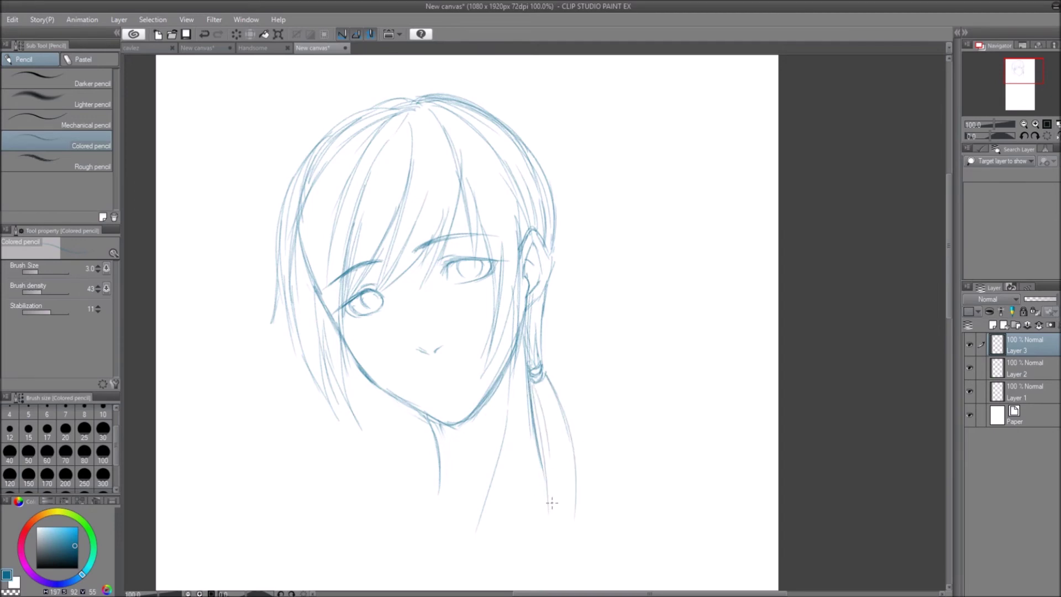
pyautogui.moveTo(539, 415); pyautogui.dragTo(544, 462)
pyautogui.moveTo(545, 403); pyautogui.dragTo(530, 544)
pyautogui.moveTo(550, 479); pyautogui.dragTo(527, 549)
# Step: Build up the ponytail with more curved strands that sweep inward and taper below the neck
pyautogui.moveTo(568, 416); pyautogui.dragTo(576, 521)
pyautogui.moveTo(574, 477); pyautogui.dragTo(532, 559)
pyautogui.moveTo(557, 517)
pyautogui.mouseDown()
pyautogui.moveTo(509, 574)
pyautogui.moveTo(523, 577)
pyautogui.mouseUp()
pyautogui.moveTo(544, 491); pyautogui.dragTo(512, 577)
pyautogui.moveTo(552, 396)
pyautogui.mouseDown()
pyautogui.moveTo(558, 458)
pyautogui.moveTo(545, 489)
pyautogui.mouseUp()
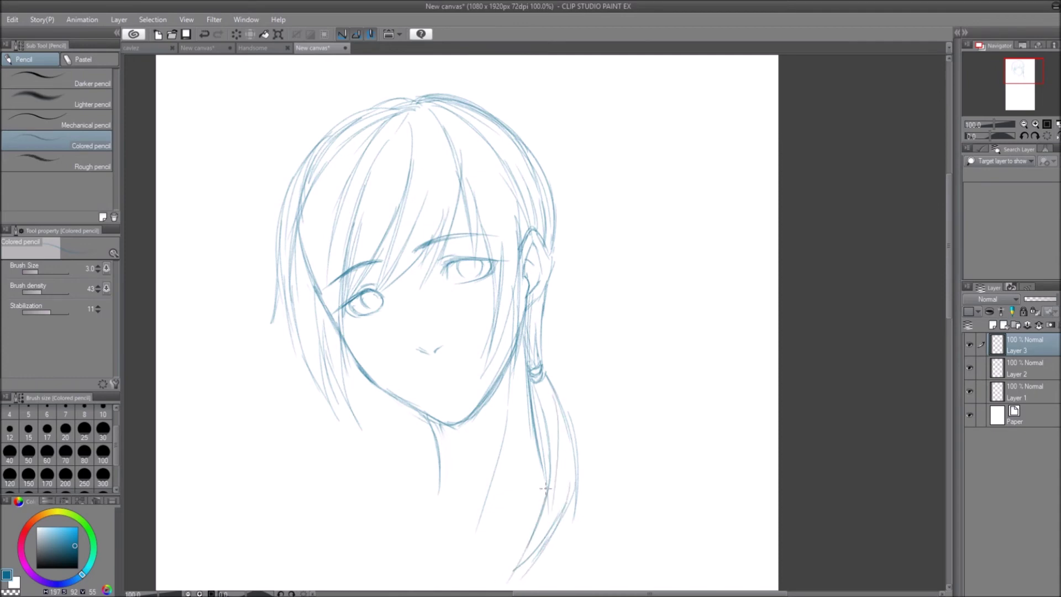
pyautogui.moveTo(551, 407)
pyautogui.mouseDown()
pyautogui.moveTo(569, 453)
pyautogui.moveTo(559, 540)
pyautogui.mouseUp()
pyautogui.moveTo(574, 459); pyautogui.dragTo(568, 541)
pyautogui.moveTo(542, 380)
pyautogui.mouseDown()
pyautogui.moveTo(572, 500)
pyautogui.moveTo(570, 454)
pyautogui.moveTo(571, 521)
pyautogui.mouseUp()
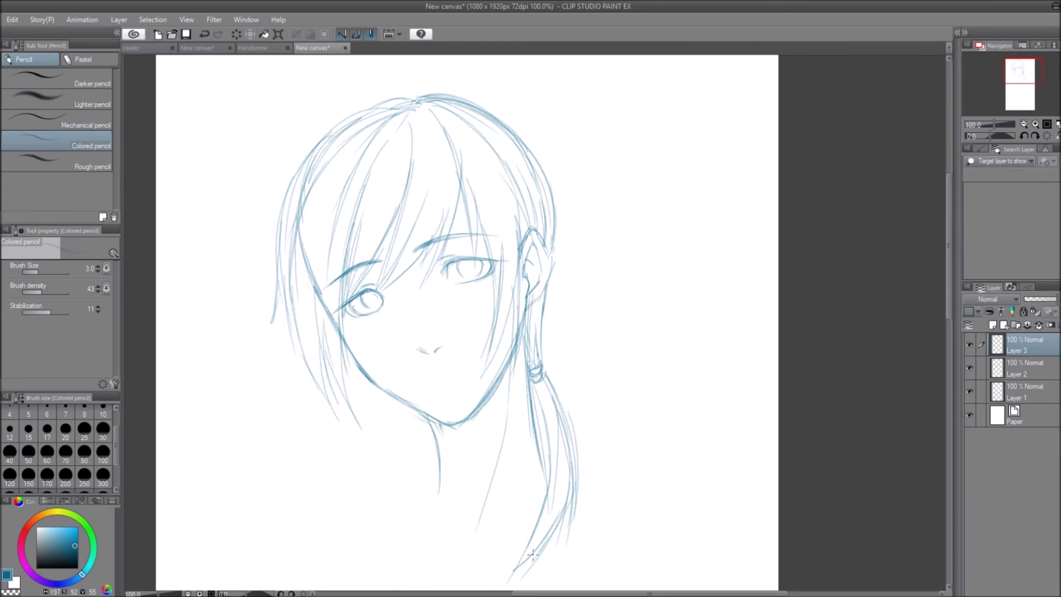
pyautogui.moveTo(549, 467)
pyautogui.mouseDown()
pyautogui.moveTo(533, 533)
pyautogui.moveTo(498, 587)
pyautogui.mouseUp()
pyautogui.moveTo(568, 535); pyautogui.dragTo(522, 589)
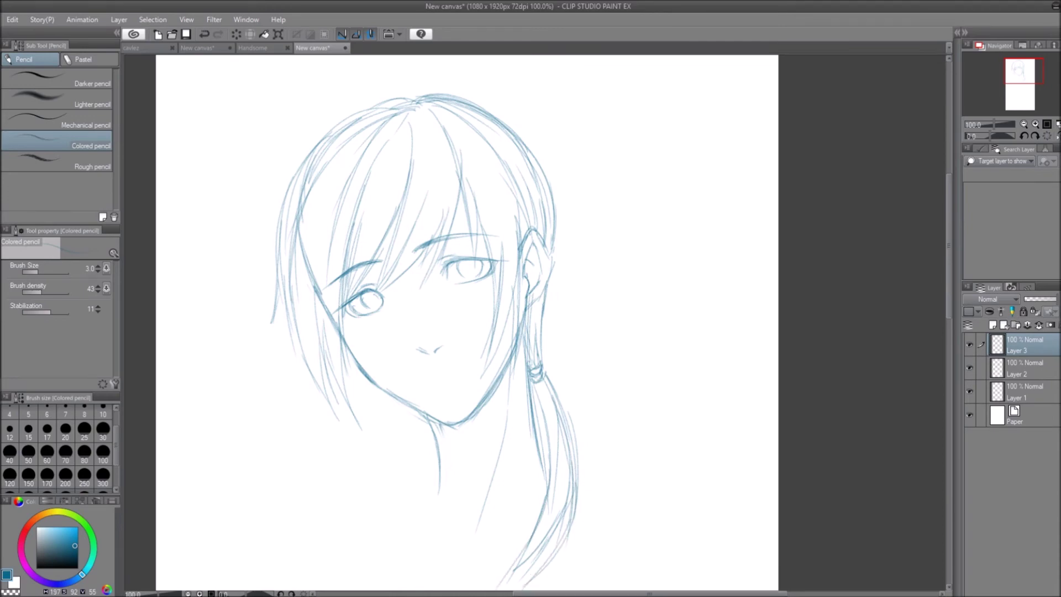
# Step: Lengthen the ponytail with long strands converging into a pointed tip over the chest
pyautogui.moveTo(947, 294); pyautogui.dragTo(947, 321)
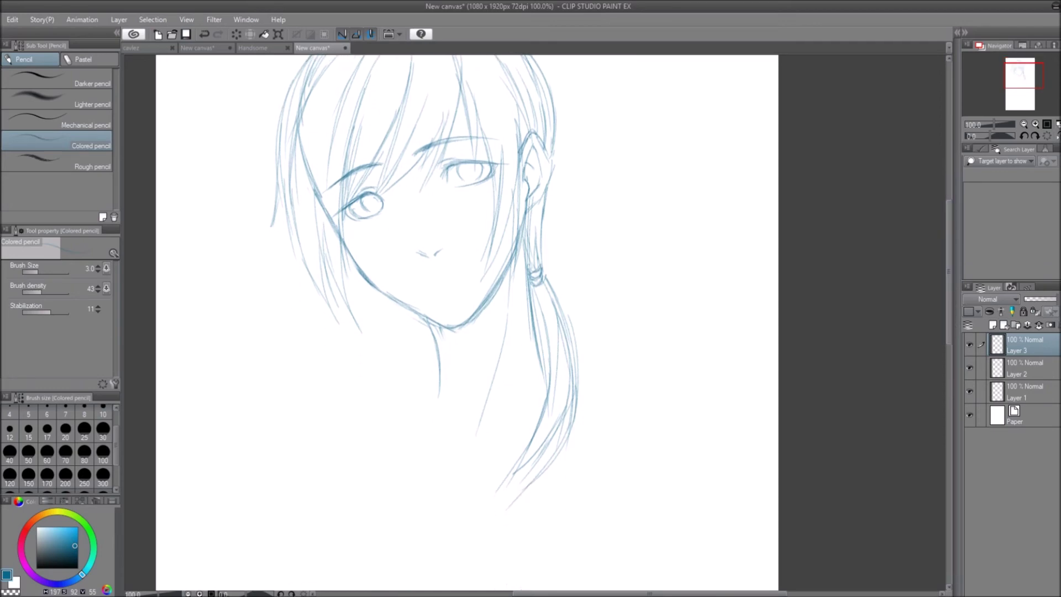
pyautogui.moveTo(550, 387)
pyautogui.mouseDown()
pyautogui.moveTo(457, 568)
pyautogui.moveTo(472, 584)
pyautogui.mouseUp()
pyautogui.moveTo(550, 381); pyautogui.dragTo(467, 580)
pyautogui.moveTo(579, 402); pyautogui.dragTo(489, 554)
pyautogui.moveTo(569, 387); pyautogui.dragTo(476, 588)
pyautogui.moveTo(527, 469)
pyautogui.mouseDown()
pyautogui.moveTo(493, 575)
pyautogui.moveTo(537, 458)
pyautogui.moveTo(476, 555)
pyautogui.mouseUp()
pyautogui.moveTo(498, 490); pyautogui.dragTo(480, 565)
pyautogui.moveTo(554, 472); pyautogui.dragTo(506, 530)
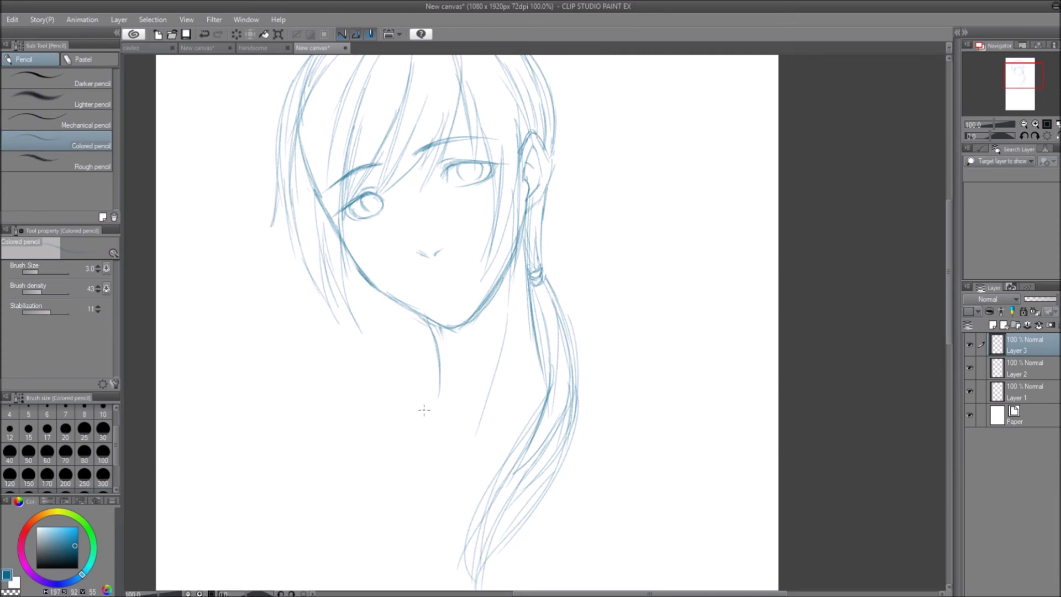
# Step: Undo the shoulder stroke drawn on Layer 3 and make Layer 2 active
pyautogui.moveTo(438, 371); pyautogui.dragTo(375, 412)
pyautogui.click(204, 34)
pyautogui.click(1029, 387)
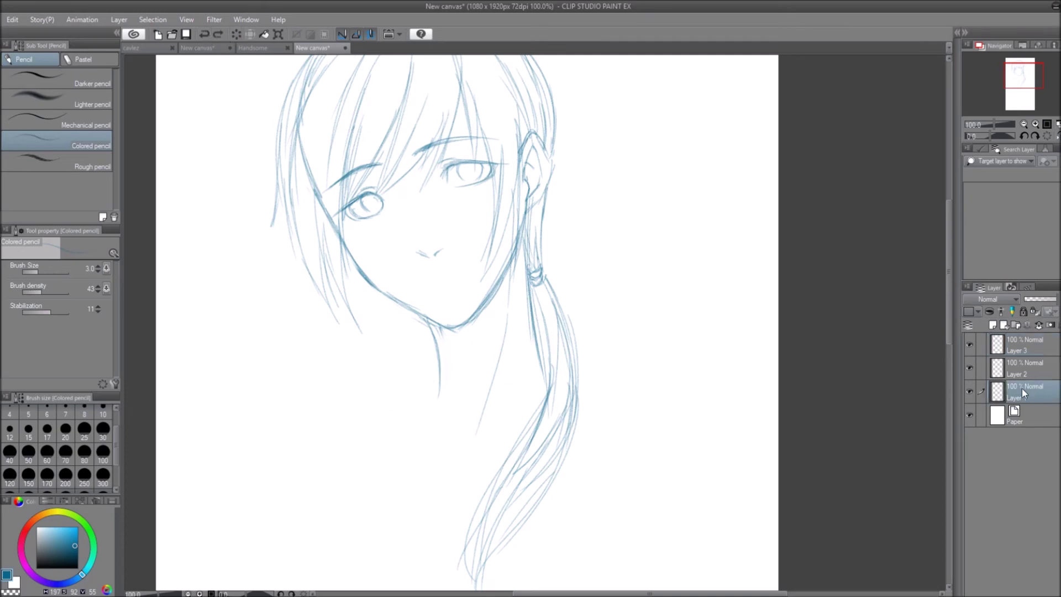
pyautogui.click(971, 392)
pyautogui.click(971, 392)
pyautogui.click(1009, 366)
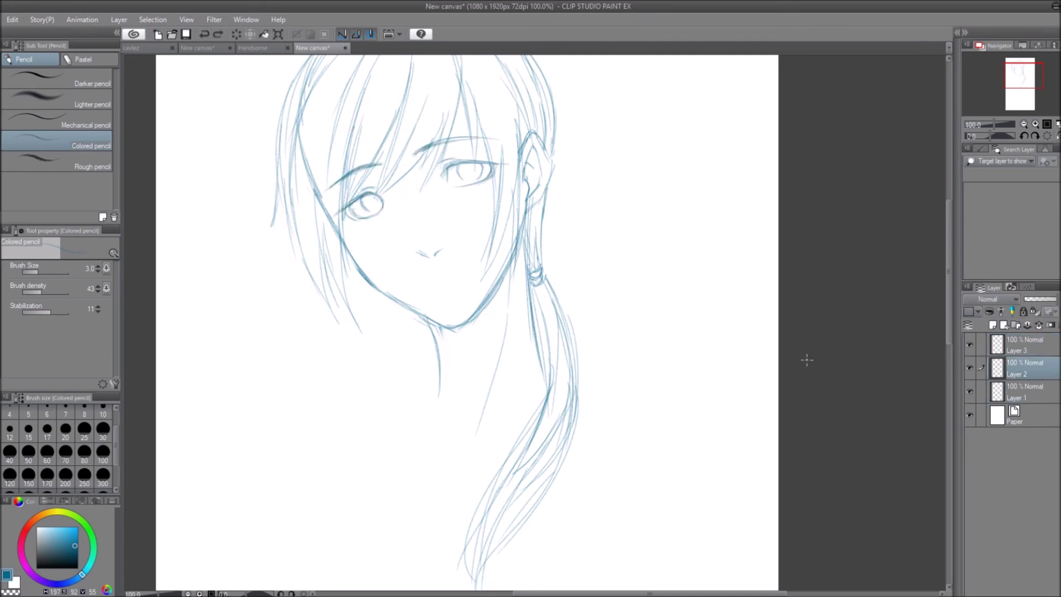
# Step: Sketch both shoulder slopes and a wide curved neckline joining them beneath the neck
pyautogui.moveTo(441, 361); pyautogui.dragTo(364, 412)
pyautogui.moveTo(576, 391)
pyautogui.mouseDown()
pyautogui.moveTo(619, 424)
pyautogui.moveTo(612, 415)
pyautogui.mouseUp()
pyautogui.moveTo(630, 432); pyautogui.dragTo(575, 453)
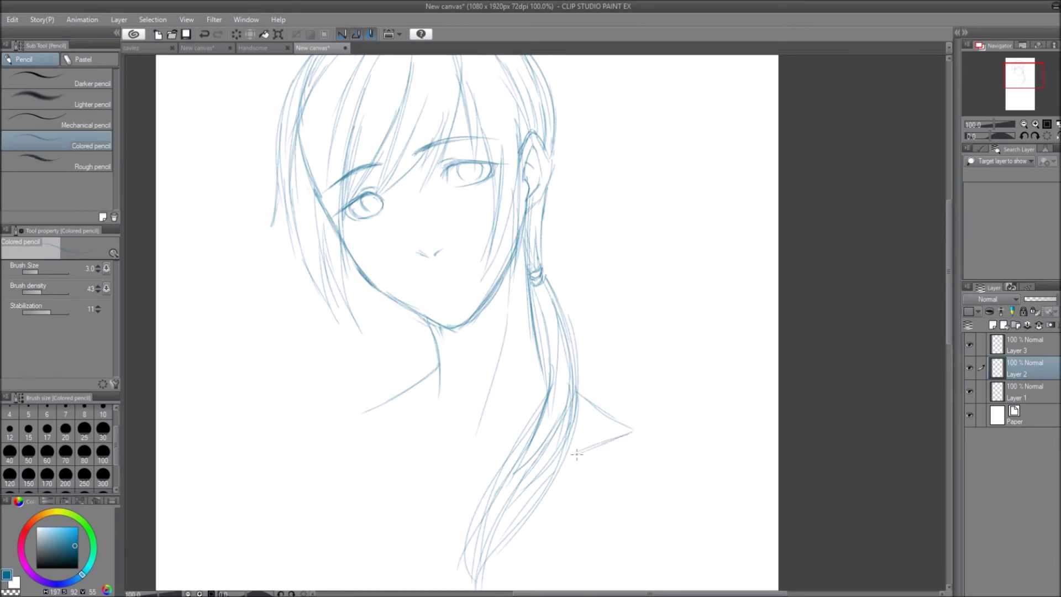
pyautogui.moveTo(505, 468); pyautogui.dragTo(396, 456)
pyautogui.moveTo(362, 416); pyautogui.dragTo(411, 460)
pyautogui.moveTo(583, 447); pyautogui.dragTo(559, 459)
# Step: Add a new layer and draw a small, slightly open mouth below the nose, trimming its corner with the eraser
pyautogui.click(994, 326)
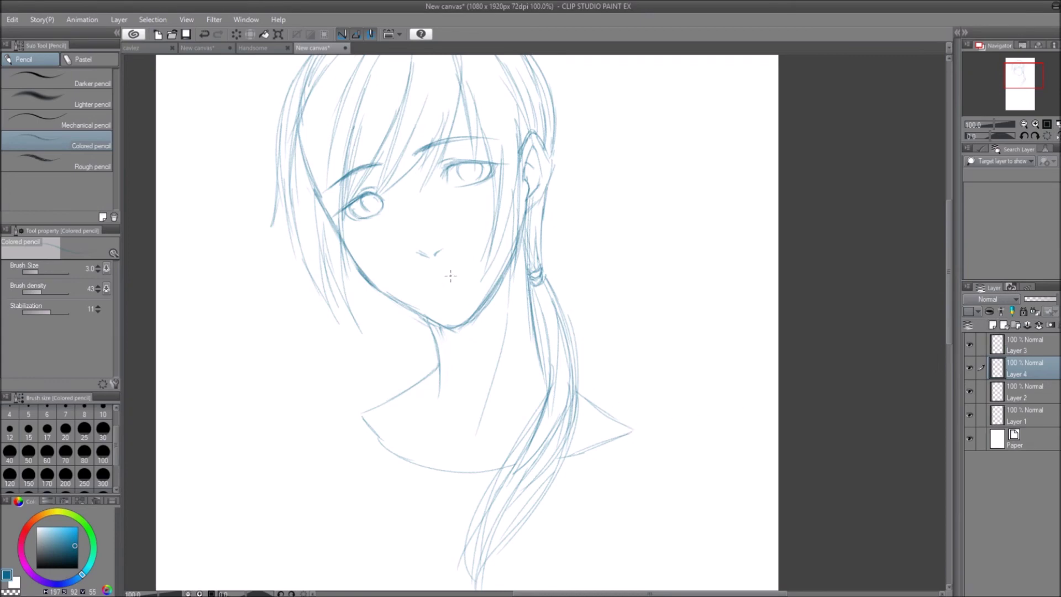
pyautogui.moveTo(431, 279)
pyautogui.mouseDown()
pyautogui.moveTo(455, 277)
pyautogui.moveTo(432, 279)
pyautogui.mouseUp()
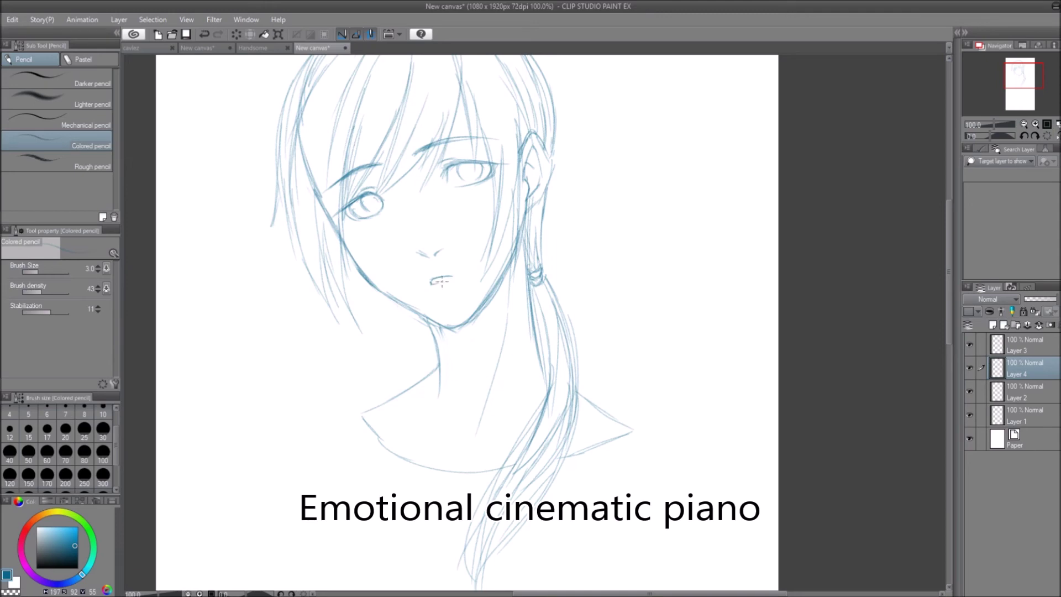
pyautogui.moveTo(448, 279); pyautogui.dragTo(457, 280)
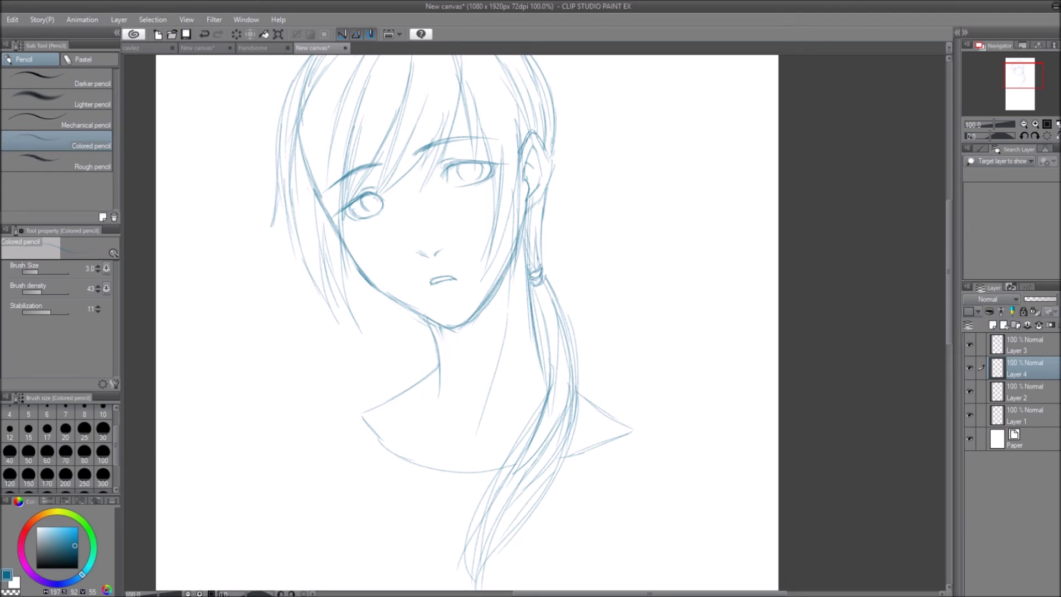
pyautogui.press('e')
pyautogui.moveTo(463, 281); pyautogui.dragTo(459, 284)
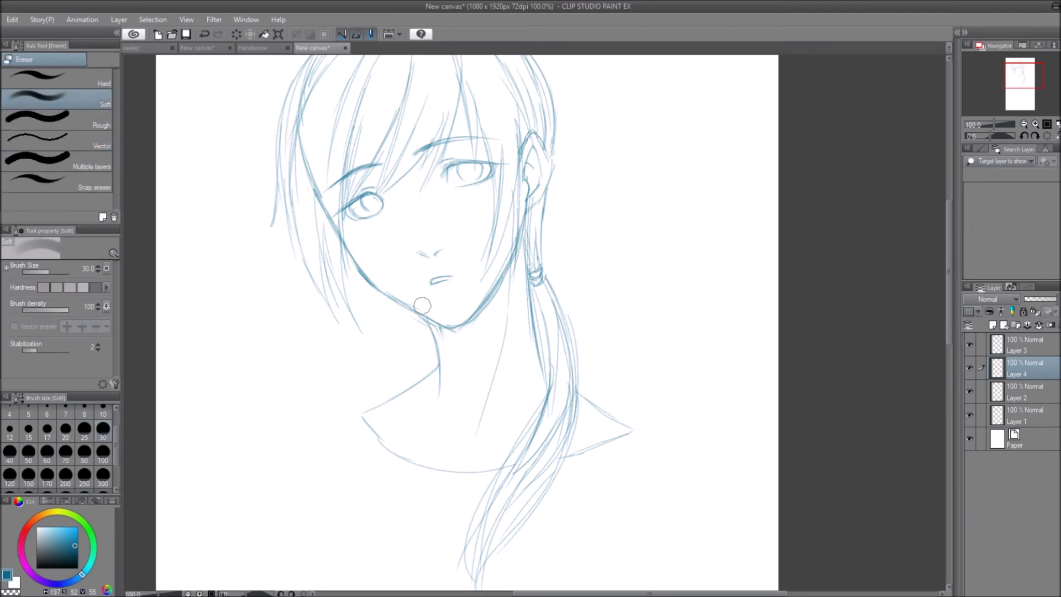
pyautogui.press('p')
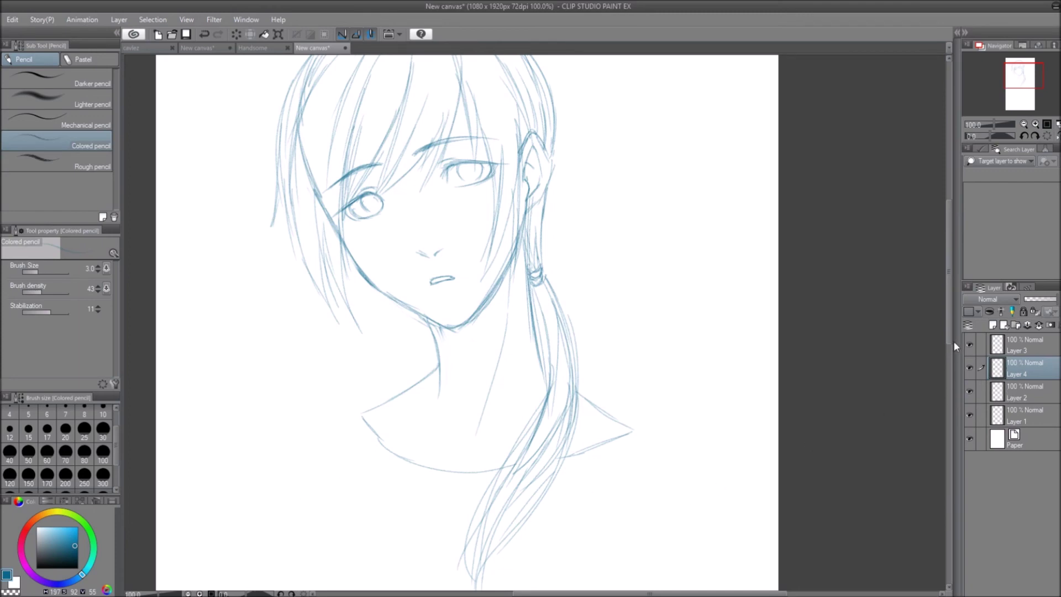
# Step: Identify the head-outline layer by toggling visibility, and erase the skull guideline beneath the hair on Layer 2
pyautogui.scroll(3, 947, 293)
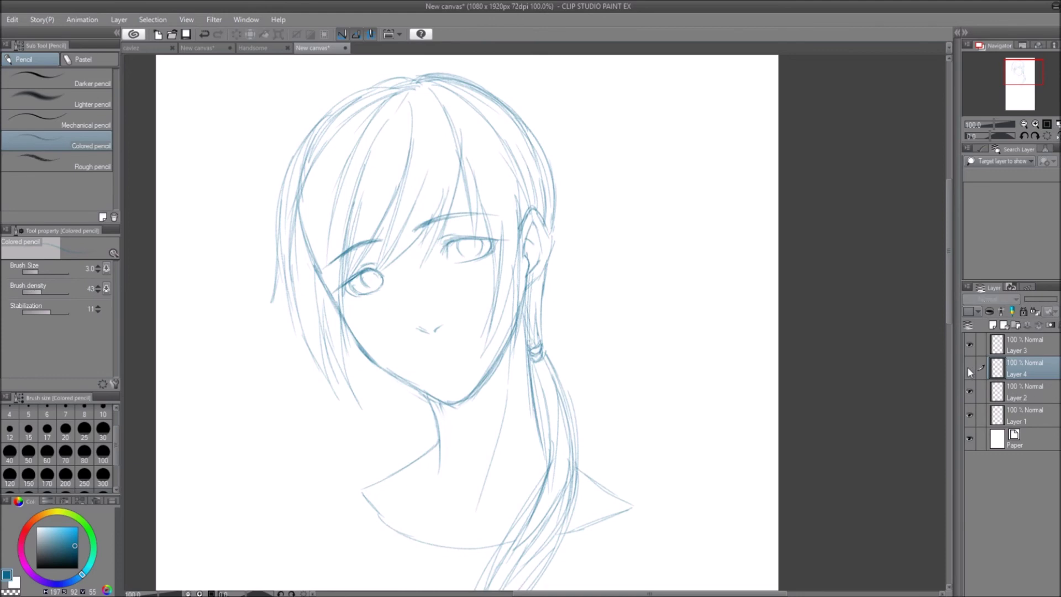
pyautogui.click(969, 393)
pyautogui.click(970, 395)
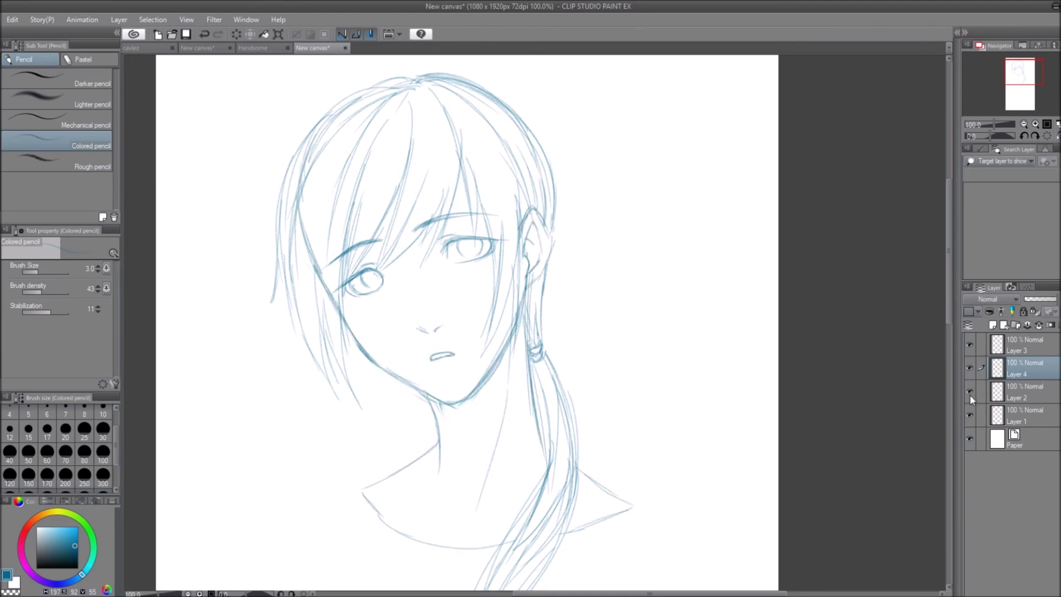
pyautogui.click(970, 394)
pyautogui.click(970, 394)
pyautogui.click(1023, 398)
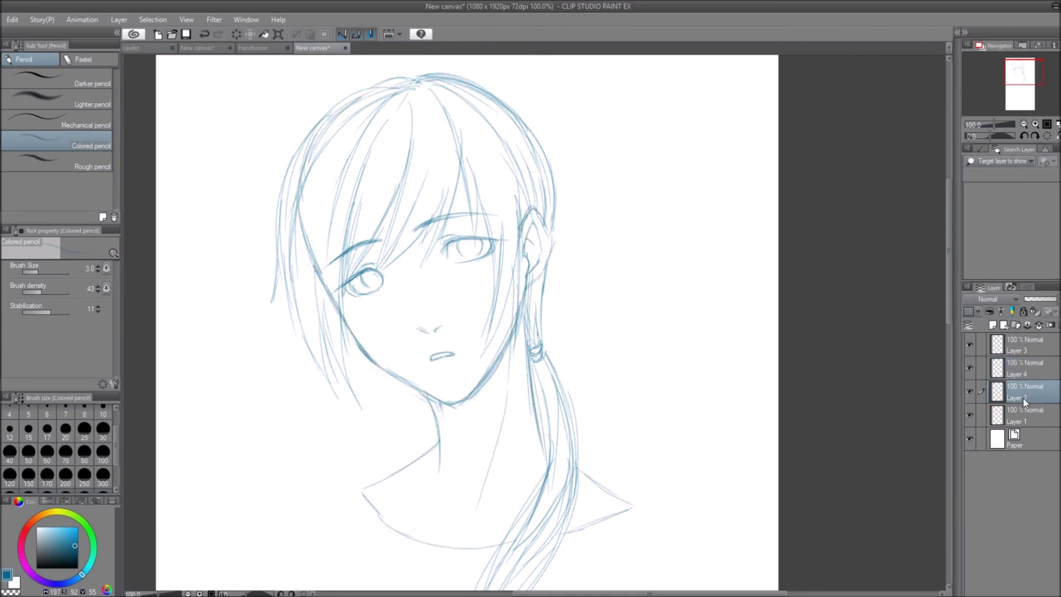
pyautogui.press('e')
pyautogui.moveTo(304, 188)
pyautogui.mouseDown()
pyautogui.moveTo(320, 301)
pyautogui.moveTo(331, 275)
pyautogui.moveTo(329, 299)
pyautogui.moveTo(312, 149)
pyautogui.moveTo(306, 189)
pyautogui.moveTo(382, 100)
pyautogui.moveTo(330, 133)
pyautogui.moveTo(436, 89)
pyautogui.moveTo(366, 113)
pyautogui.moveTo(536, 176)
pyautogui.moveTo(548, 212)
pyautogui.mouseUp()
pyautogui.moveTo(515, 120); pyautogui.dragTo(522, 138)
pyautogui.press('p')
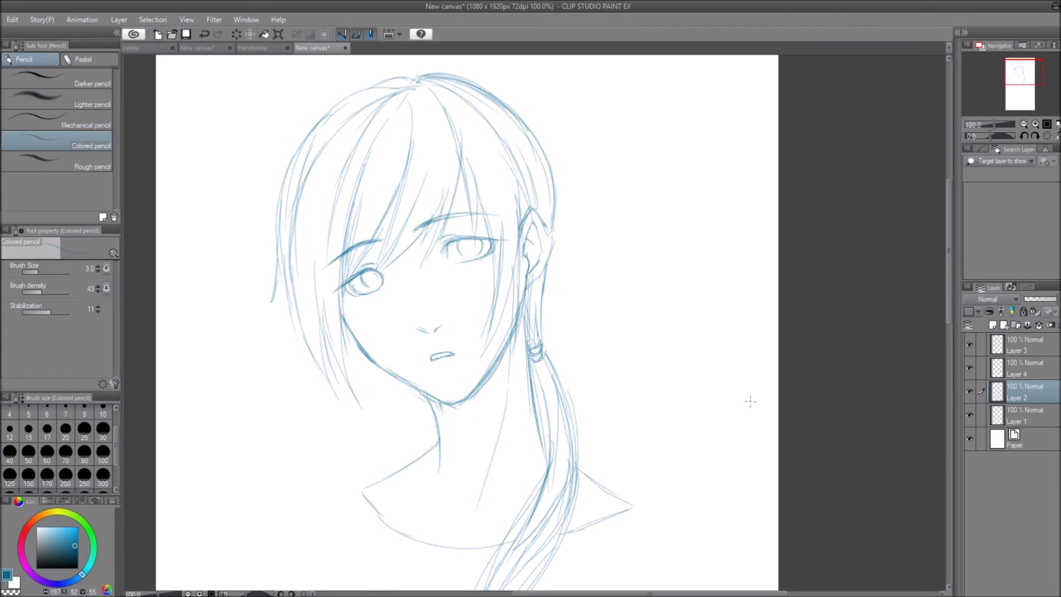
# Step: Return to Layer 3 and add a pencil strand from the crown down the left side of the hair
pyautogui.click(1028, 354)
pyautogui.click(970, 346)
pyautogui.click(970, 346)
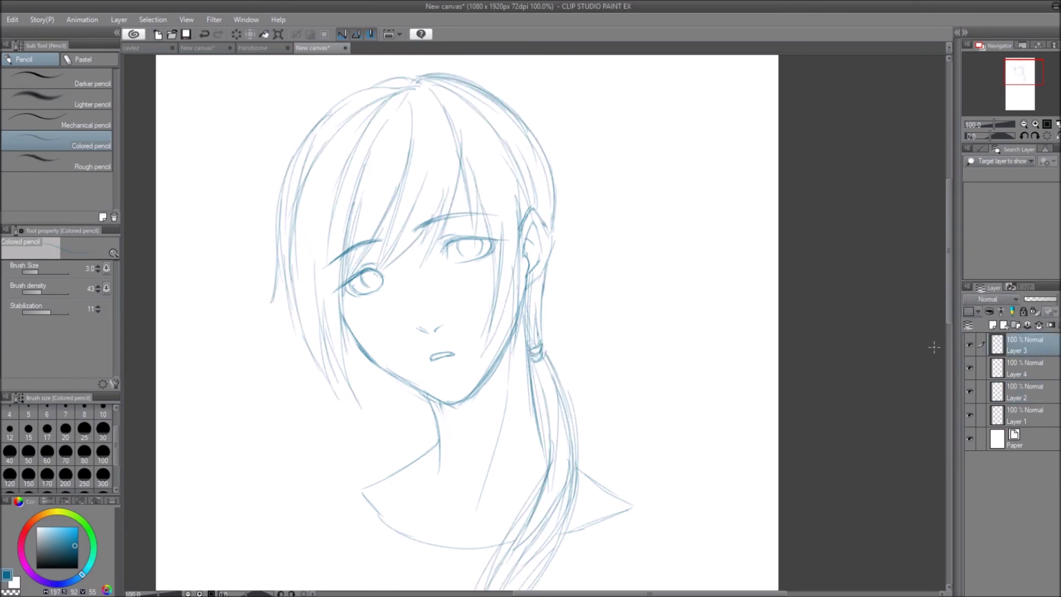
pyautogui.click(1036, 390)
pyautogui.press('e')
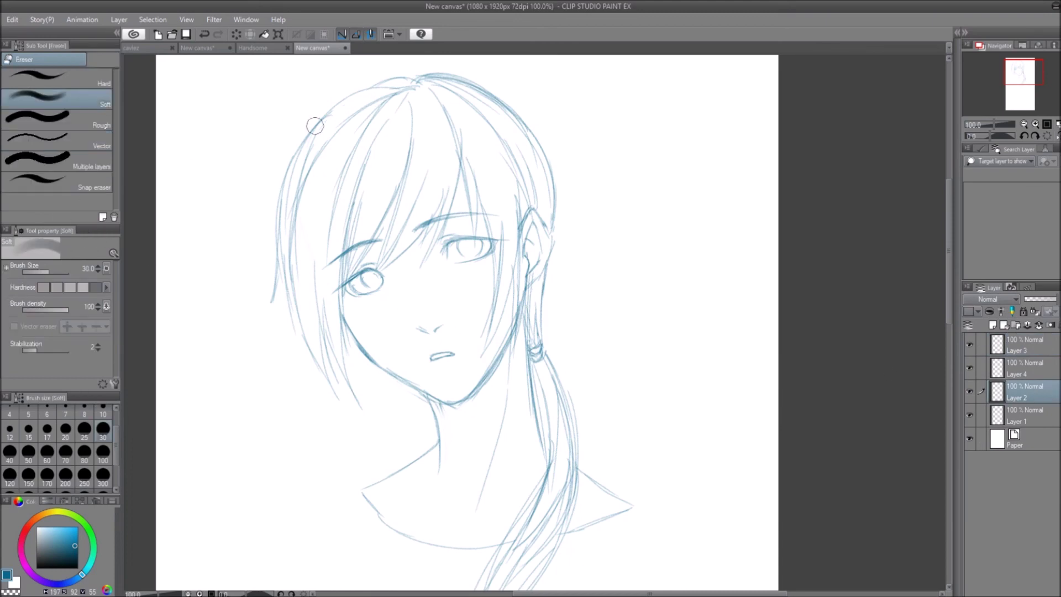
pyautogui.click(1039, 348)
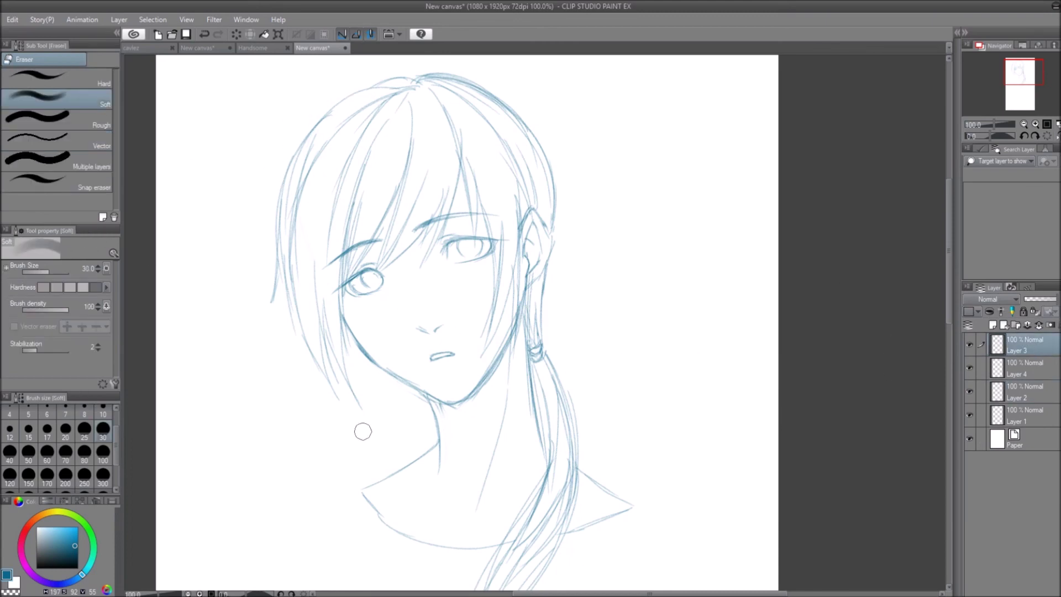
pyautogui.press('p')
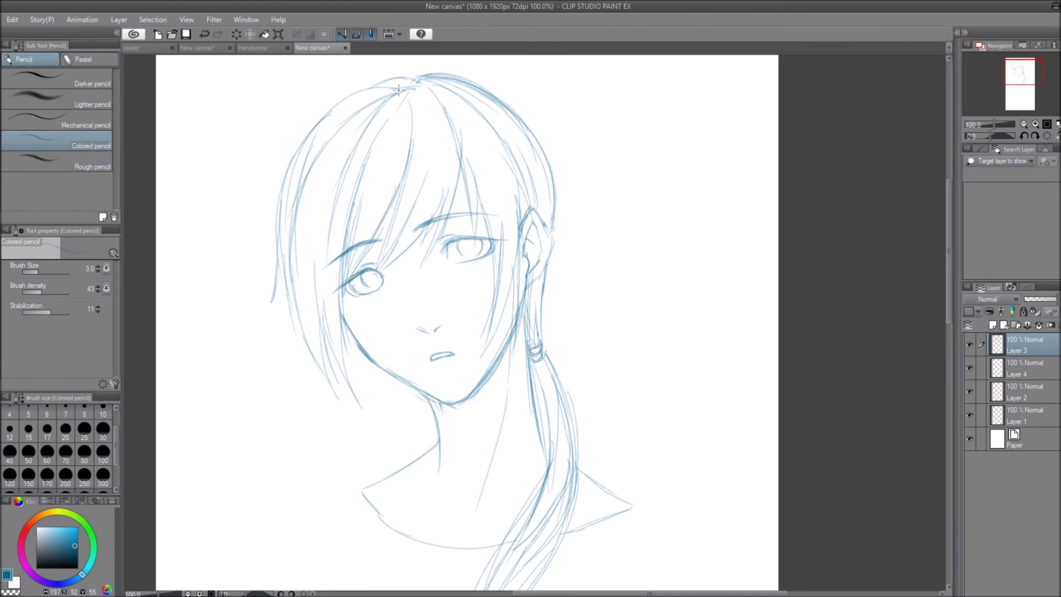
pyautogui.moveTo(400, 89)
pyautogui.mouseDown()
pyautogui.moveTo(336, 121)
pyautogui.moveTo(288, 229)
pyautogui.mouseUp()
# Step: Turn the neckline on Layer 2 into a collar band by drawing a parallel lower edge and closing both shoulder ends
pyautogui.click(1024, 414)
pyautogui.click(968, 416)
pyautogui.click(967, 415)
pyautogui.click(1006, 395)
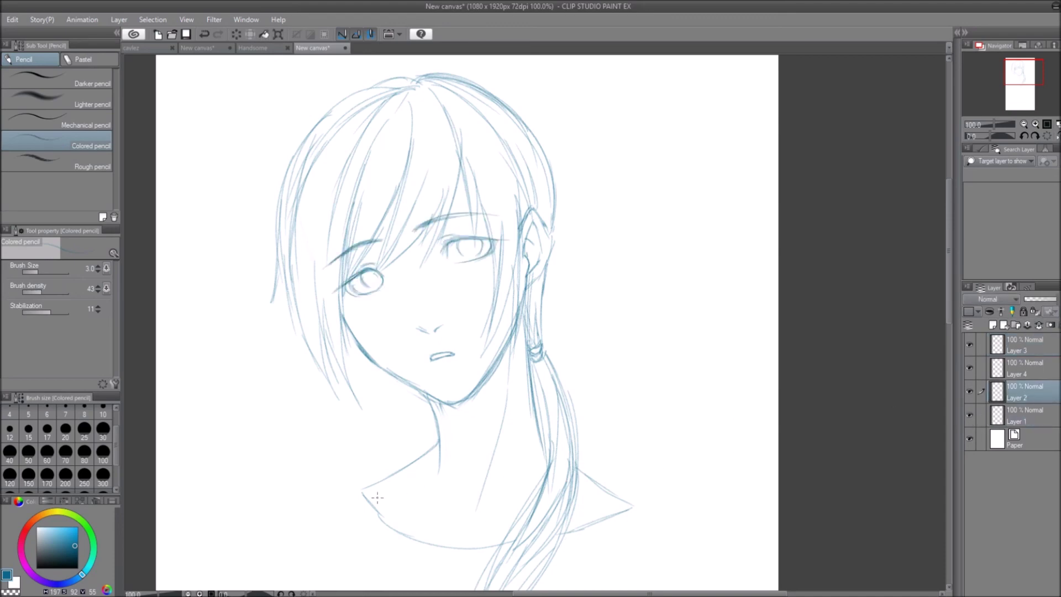
pyautogui.moveTo(363, 493)
pyautogui.mouseDown()
pyautogui.moveTo(384, 523)
pyautogui.moveTo(377, 537)
pyautogui.moveTo(478, 565)
pyautogui.mouseUp()
pyautogui.moveTo(557, 550); pyautogui.dragTo(632, 509)
pyautogui.moveTo(635, 510)
pyautogui.mouseDown()
pyautogui.moveTo(644, 512)
pyautogui.moveTo(573, 535)
pyautogui.mouseUp()
pyautogui.moveTo(364, 490)
pyautogui.mouseDown()
pyautogui.moveTo(357, 504)
pyautogui.moveTo(396, 551)
pyautogui.mouseUp()
pyautogui.moveTo(481, 560); pyautogui.dragTo(553, 544)
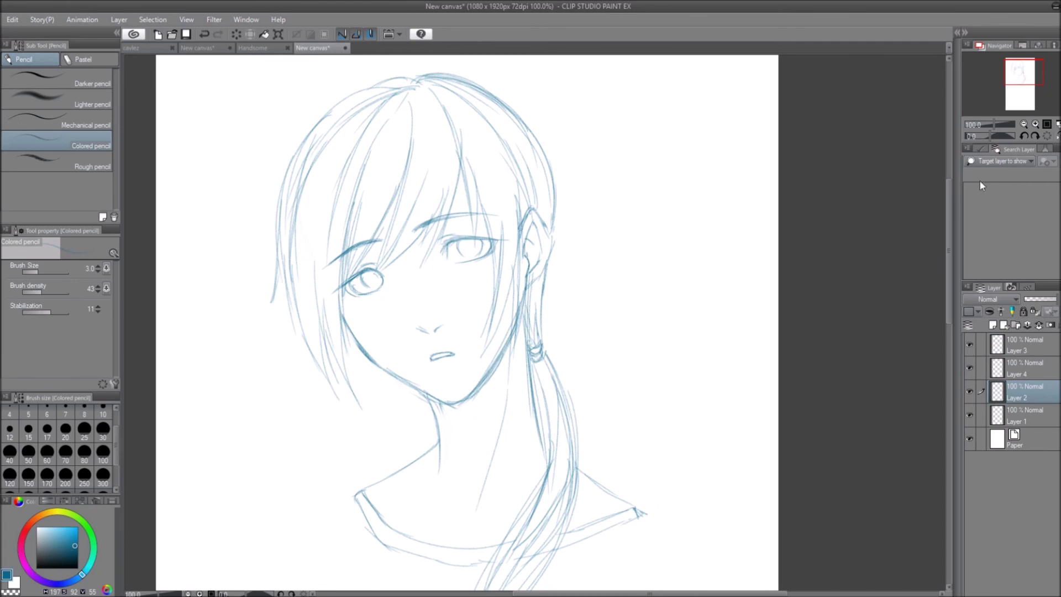
# Step: Crop the canvas to a rectangular selection around the whole character, about 753 x 1077 px, and deselect
pyautogui.click(1025, 124)
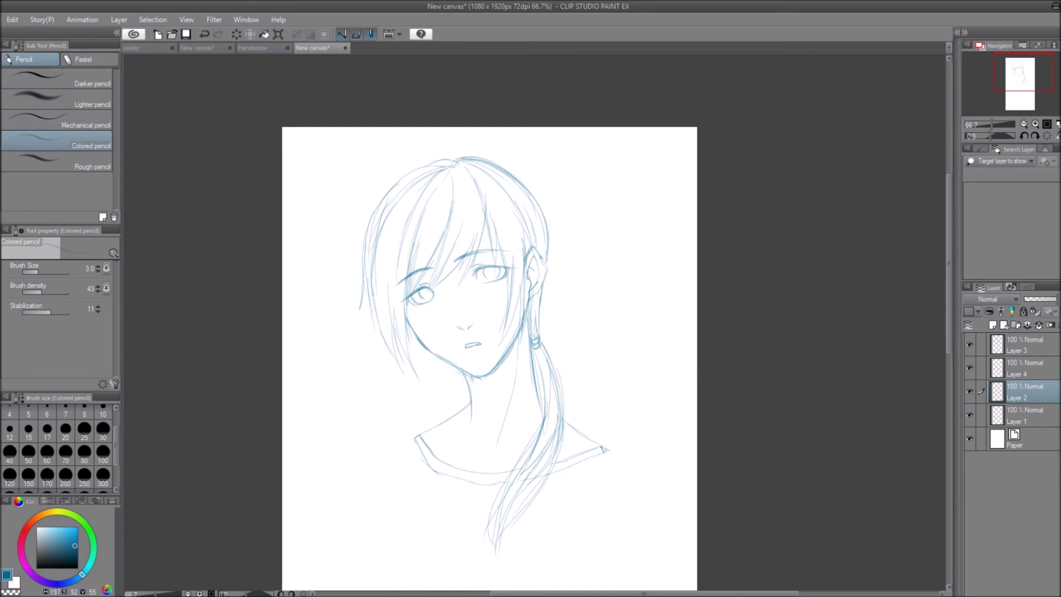
pyautogui.press('m')
pyautogui.moveTo(354, 147)
pyautogui.mouseDown()
pyautogui.moveTo(516, 280)
pyautogui.moveTo(616, 509)
pyautogui.moveTo(612, 563)
pyautogui.mouseUp()
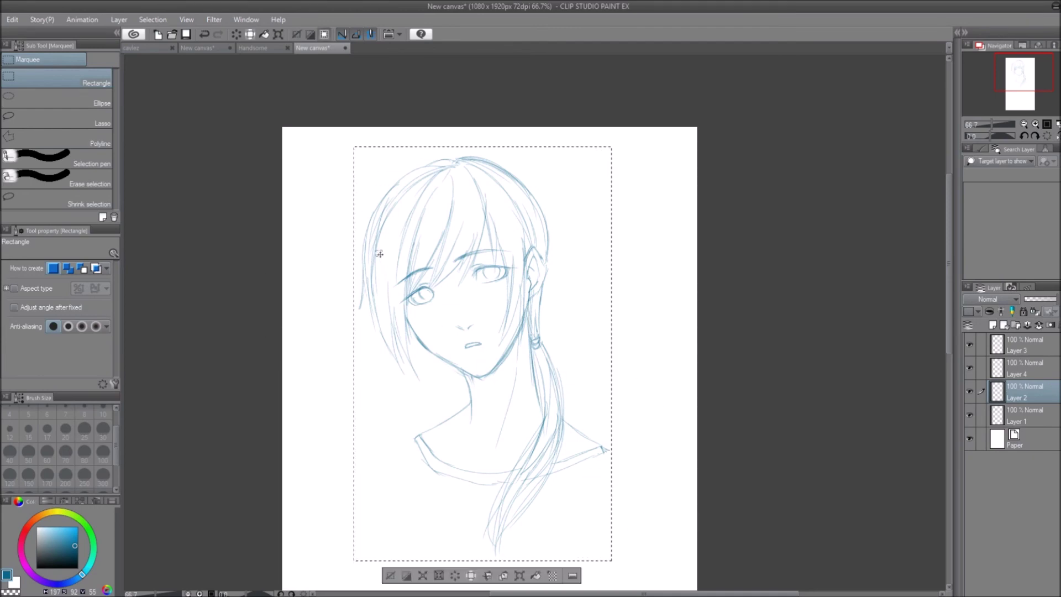
pyautogui.click(327, 150)
pyautogui.moveTo(323, 146); pyautogui.dragTo(611, 558)
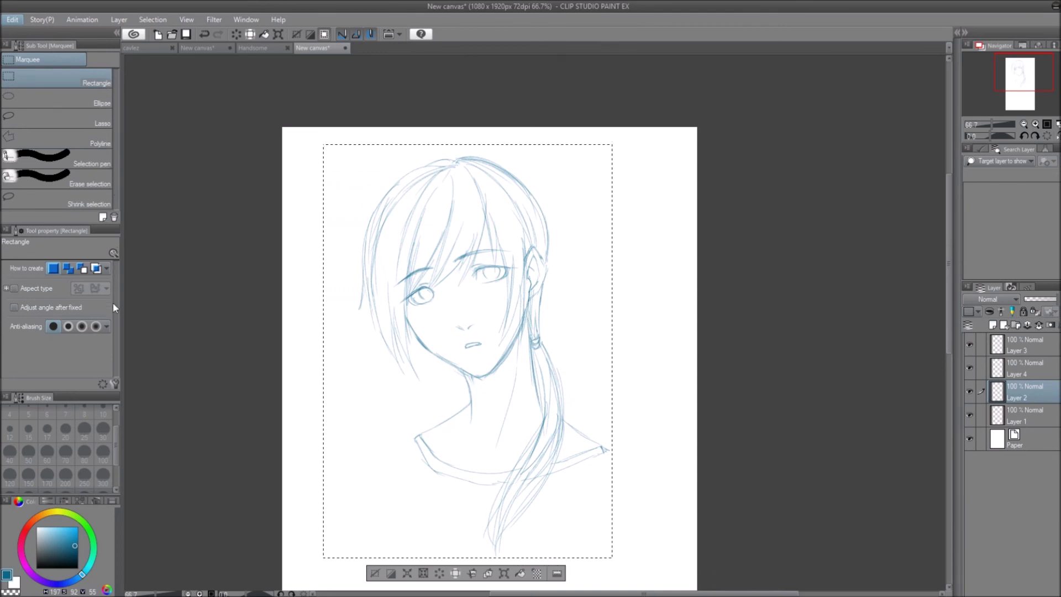
pyautogui.click(130, 289)
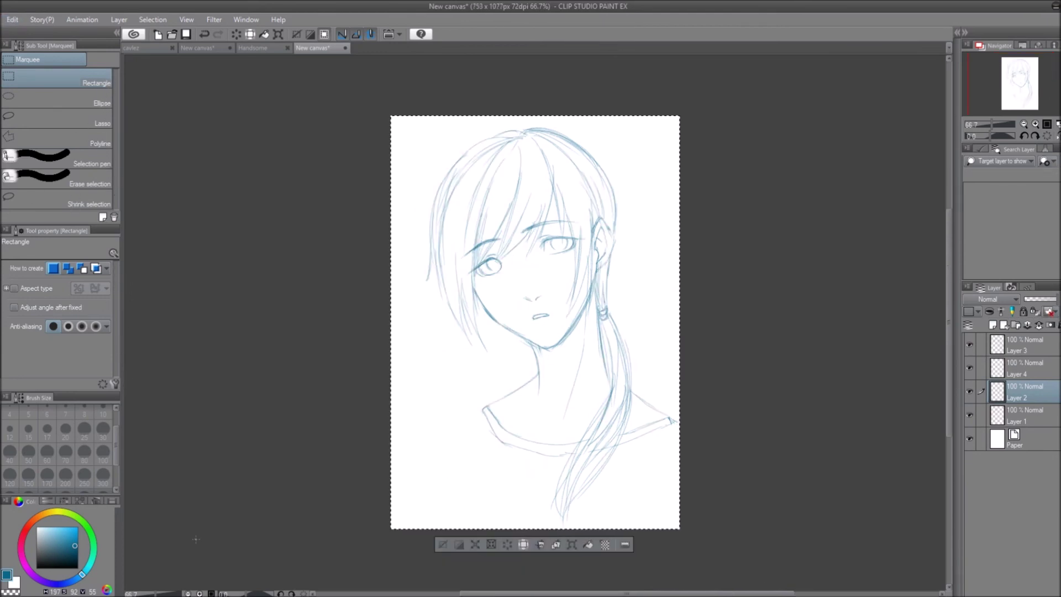
pyautogui.click(442, 545)
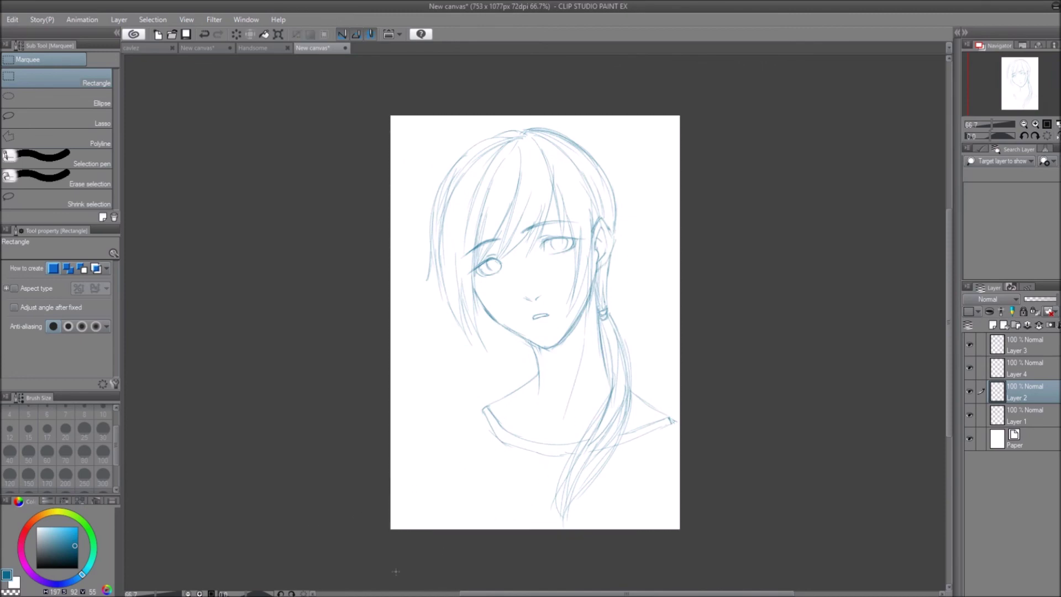